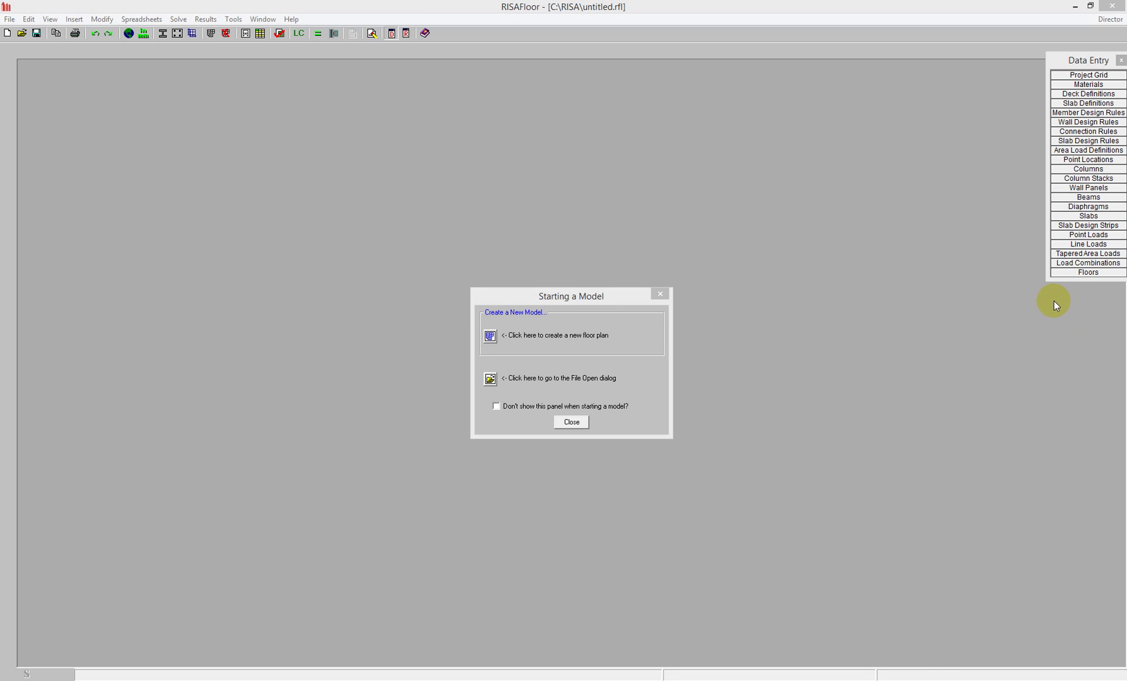
Step: Create Floor Plan 1 as a concrete floor slab with the elevation cleared, skipping DXF grid import
{"action": "left_click", "coordinate": [490, 336]}
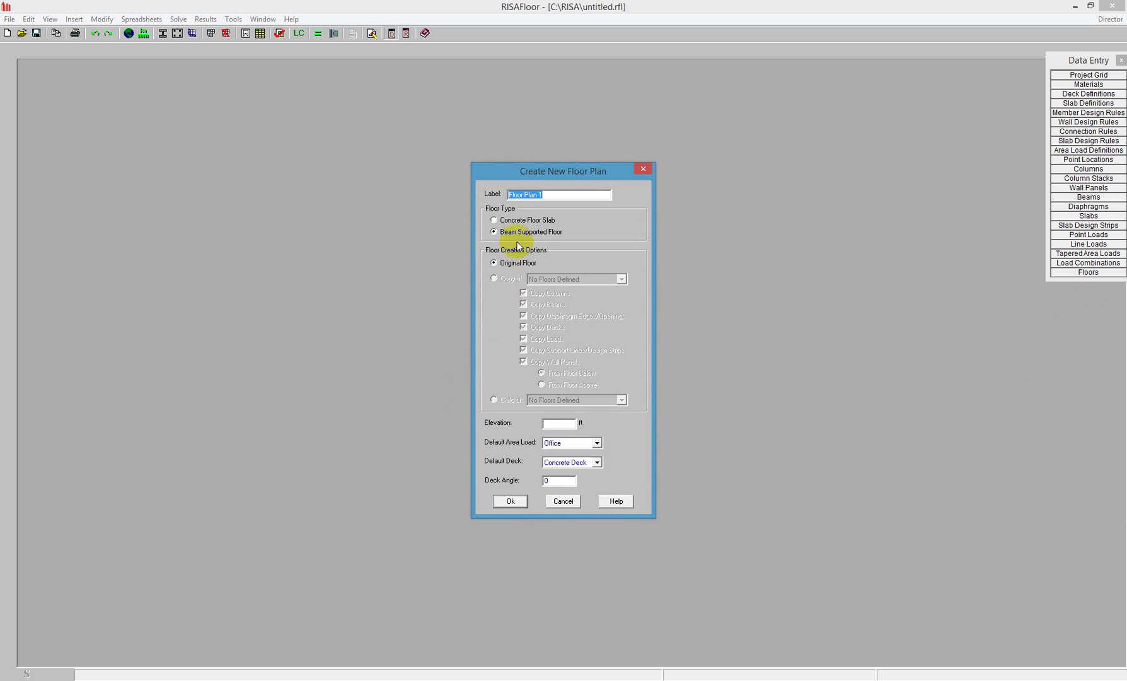
{"action": "left_click", "coordinate": [523, 222]}
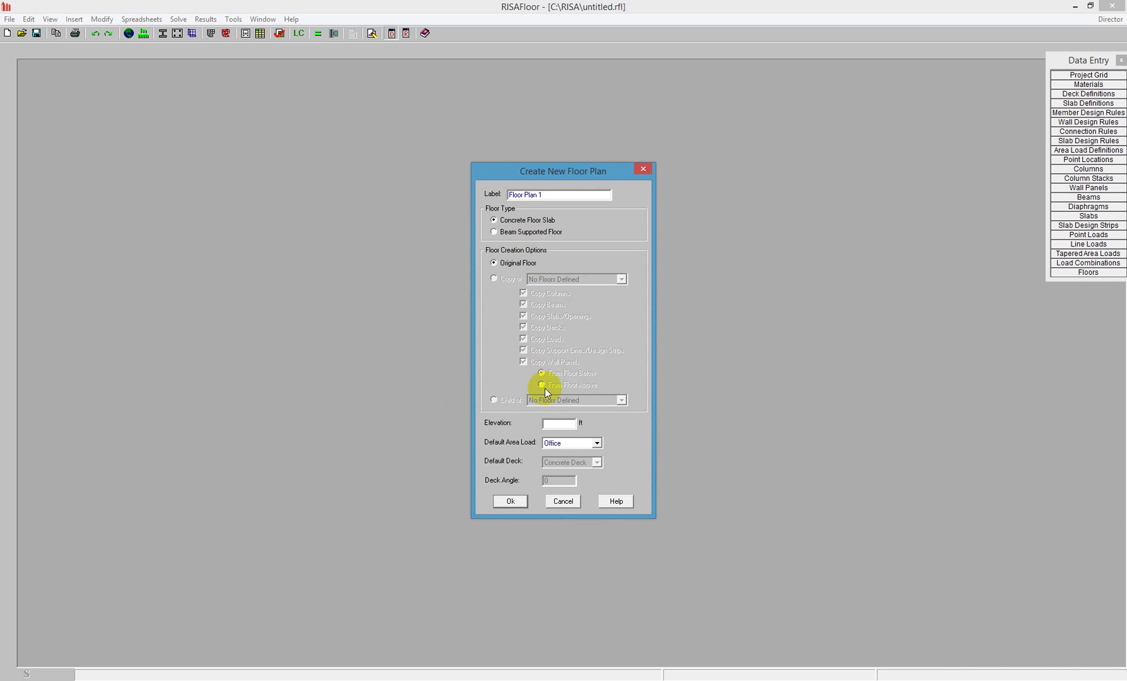
{"action": "key", "text": "BackSpace"}
{"action": "left_click", "coordinate": [509, 501]}
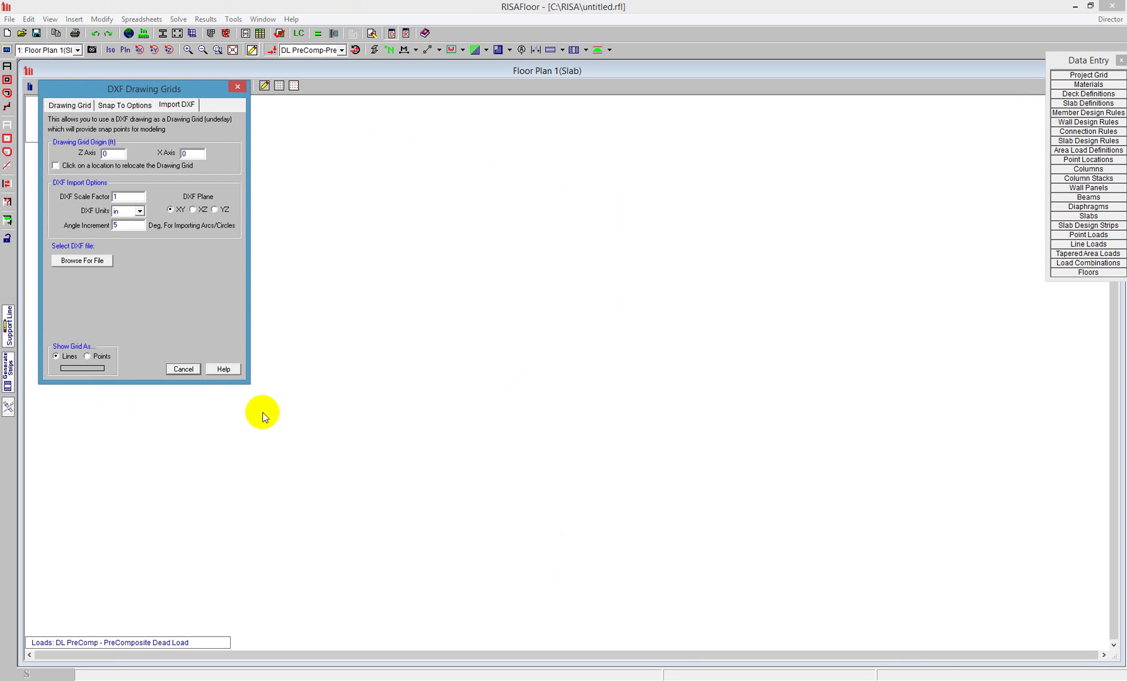
{"action": "left_click", "coordinate": [184, 370]}
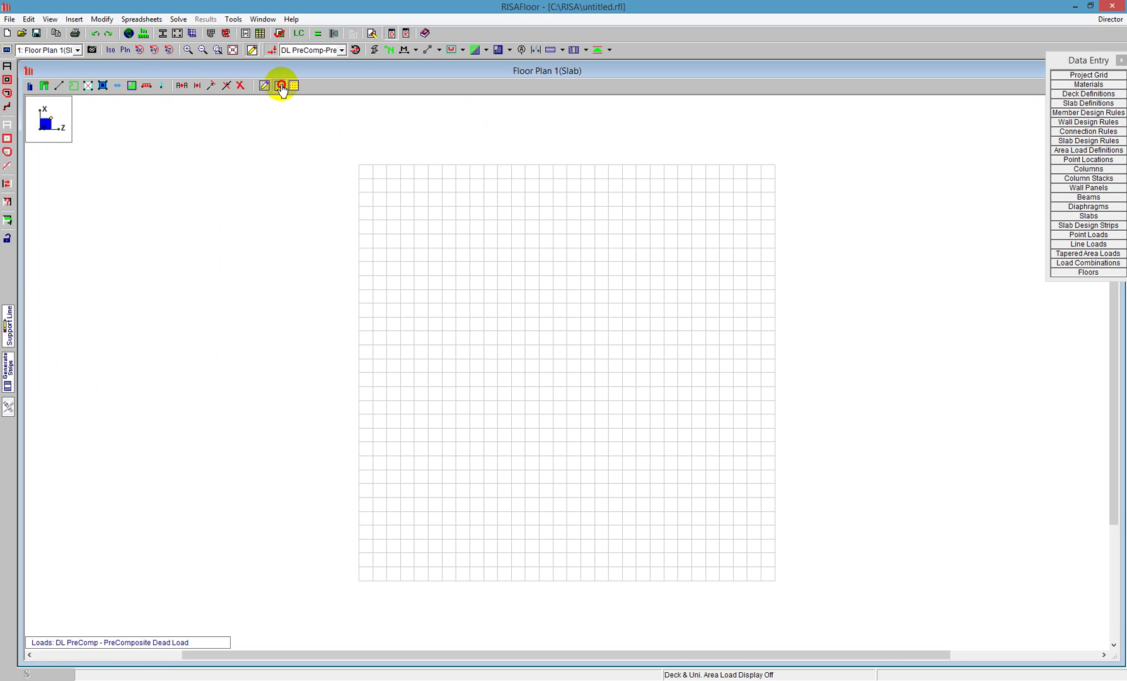
Step: Hide the drawing grid and generate project grid lines 1–6 at 18 ft spacing
{"action": "left_click", "coordinate": [281, 87]}
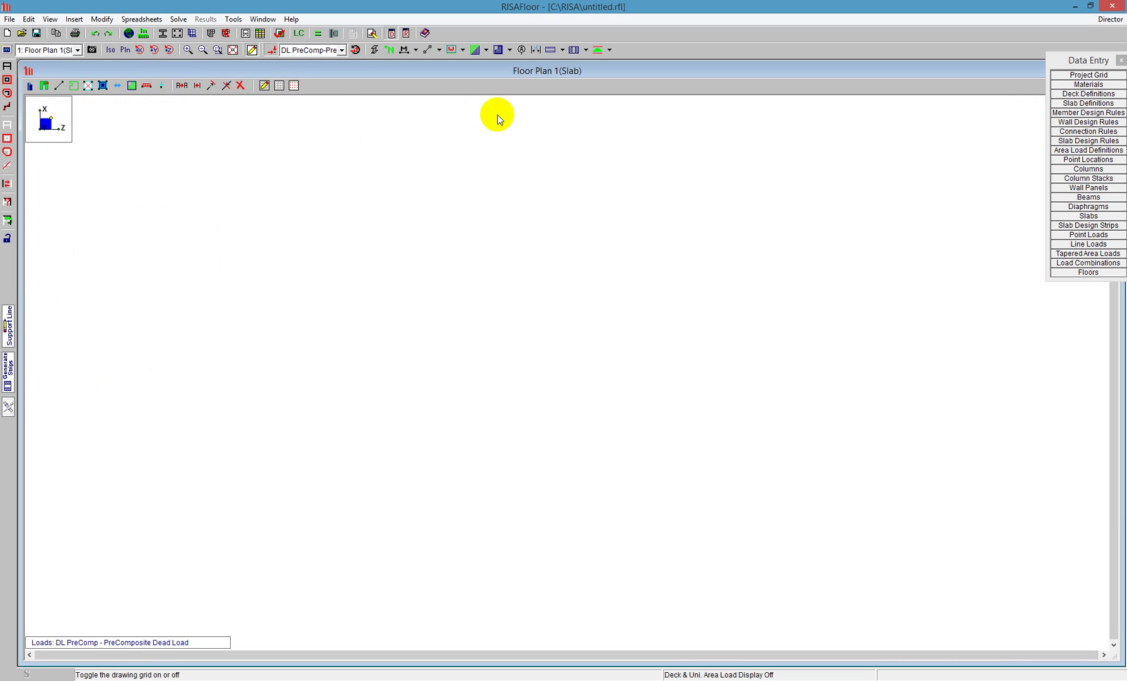
{"action": "left_click", "coordinate": [1089, 75]}
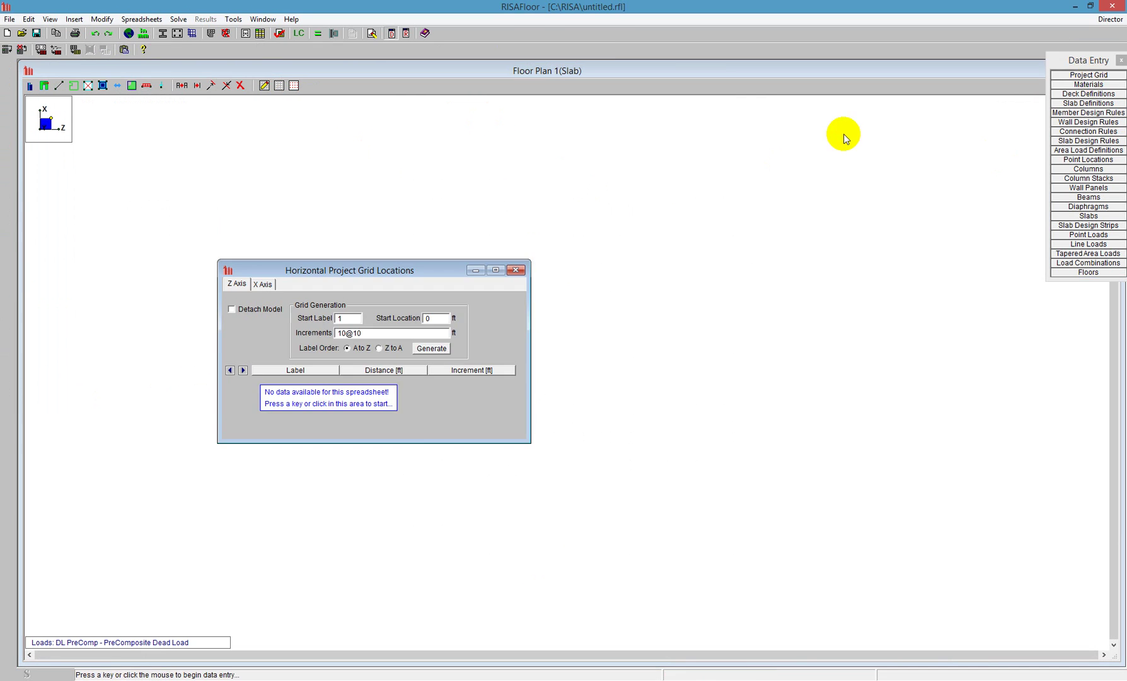
{"action": "left_click", "coordinate": [374, 333]}
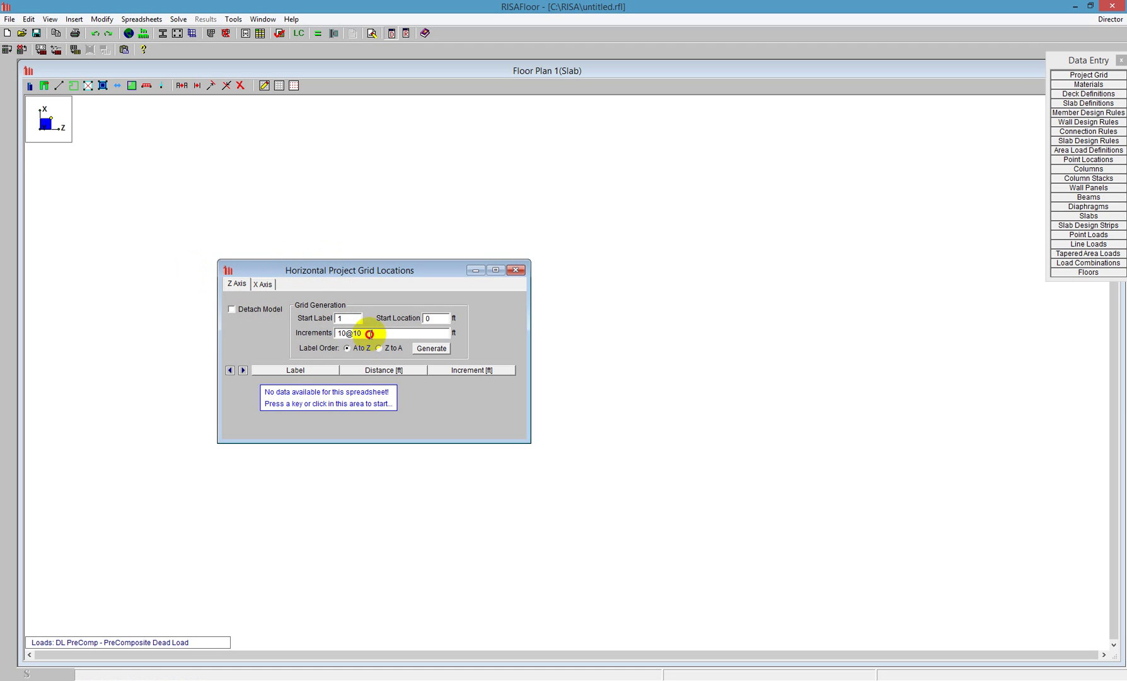
{"action": "left_click_drag", "start_coordinate": [369, 333], "coordinate": [317, 331]}
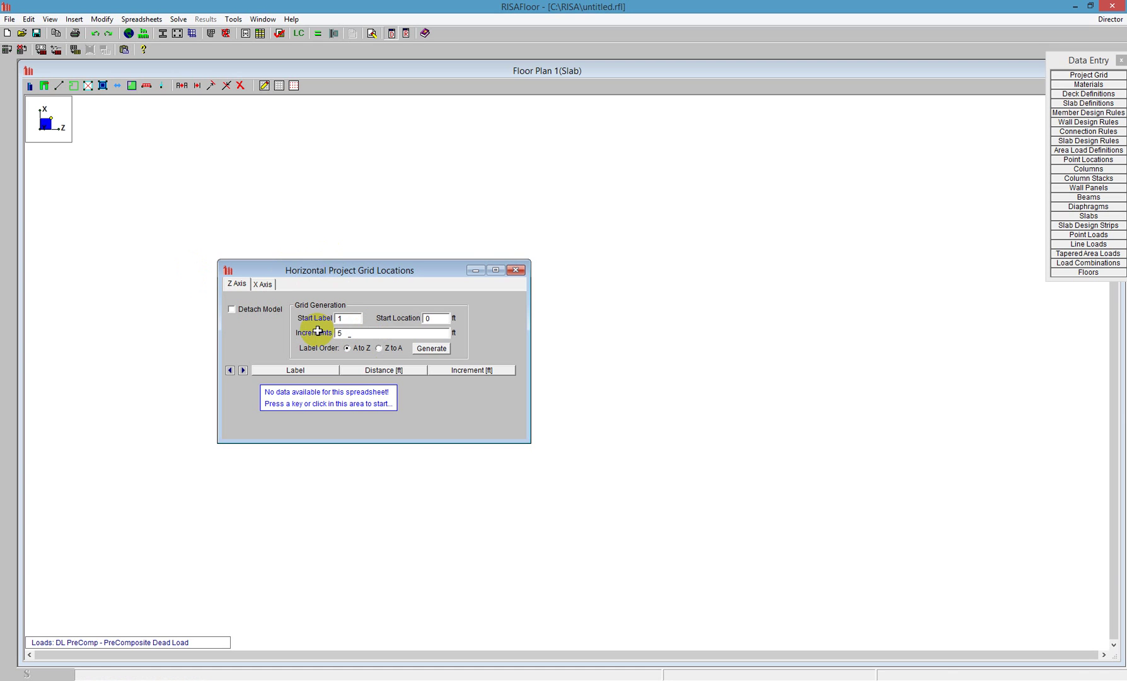
{"action": "left_click", "coordinate": [432, 349]}
{"action": "left_click_drag", "start_coordinate": [352, 440], "coordinate": [350, 467]}
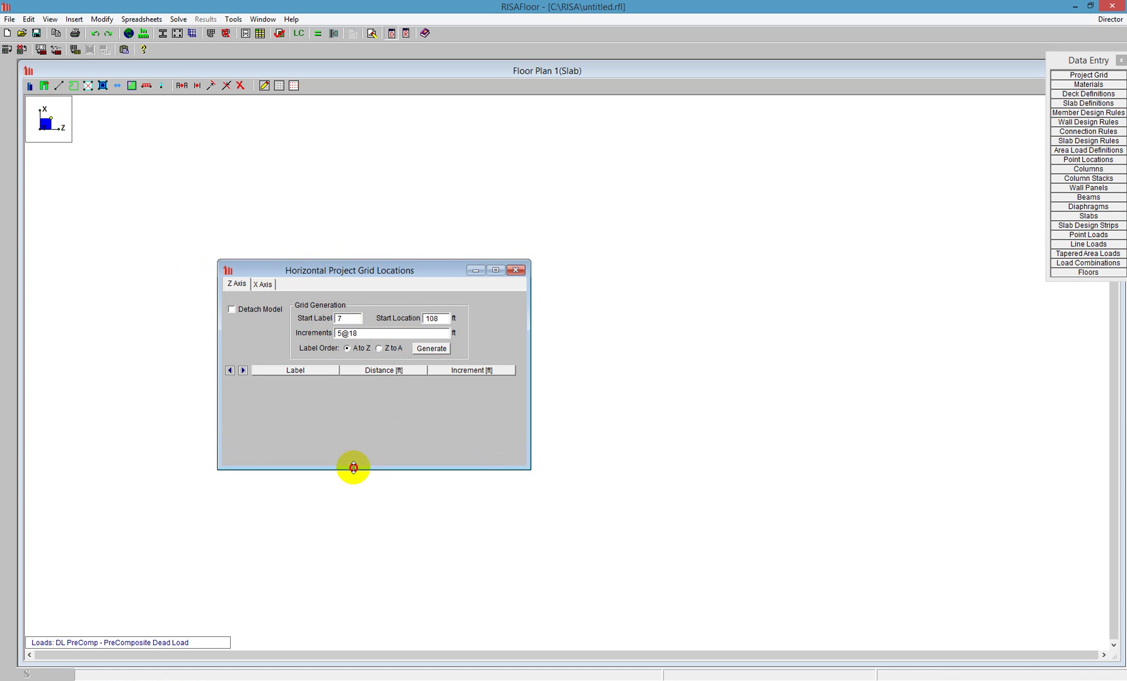
{"action": "left_click", "coordinate": [303, 423]}
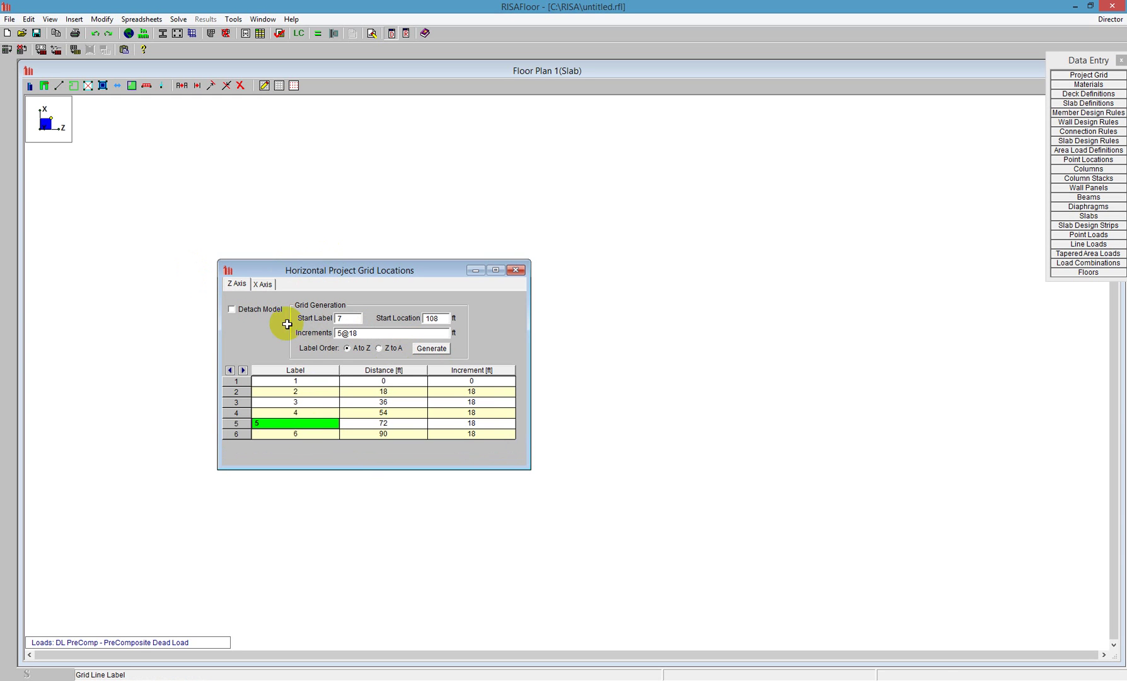
Step: Generate X-direction grid lines A–F at 20 ft spacing and close the grid dialog
{"action": "left_click", "coordinate": [263, 285]}
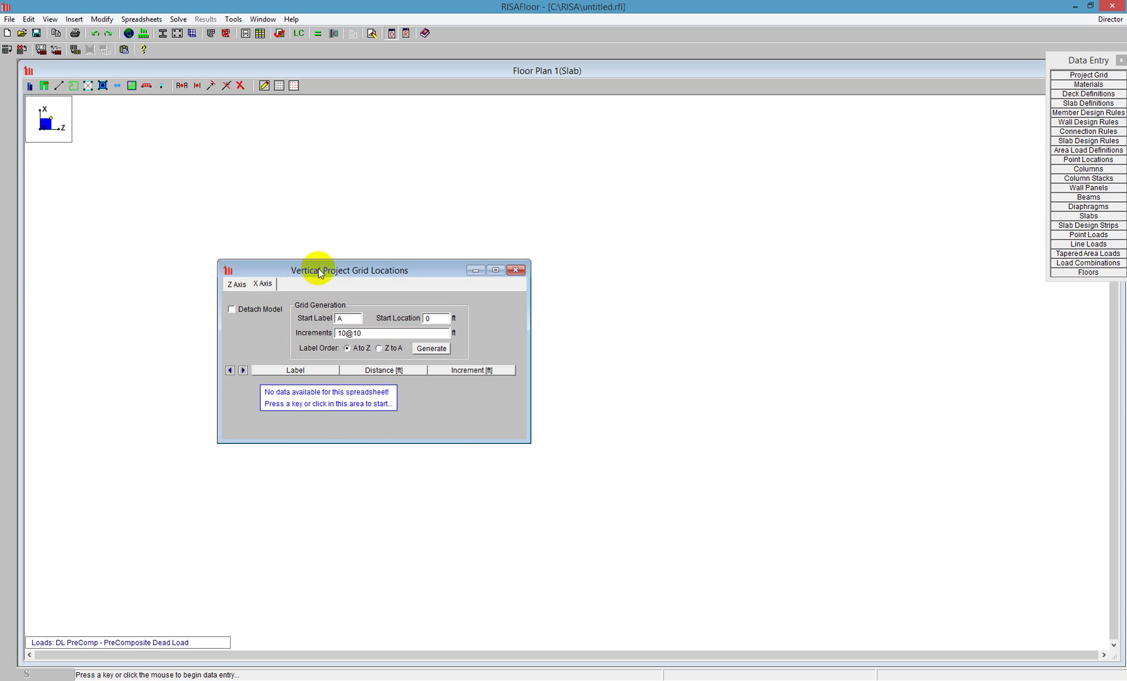
{"action": "left_click_drag", "start_coordinate": [372, 335], "coordinate": [285, 330]}
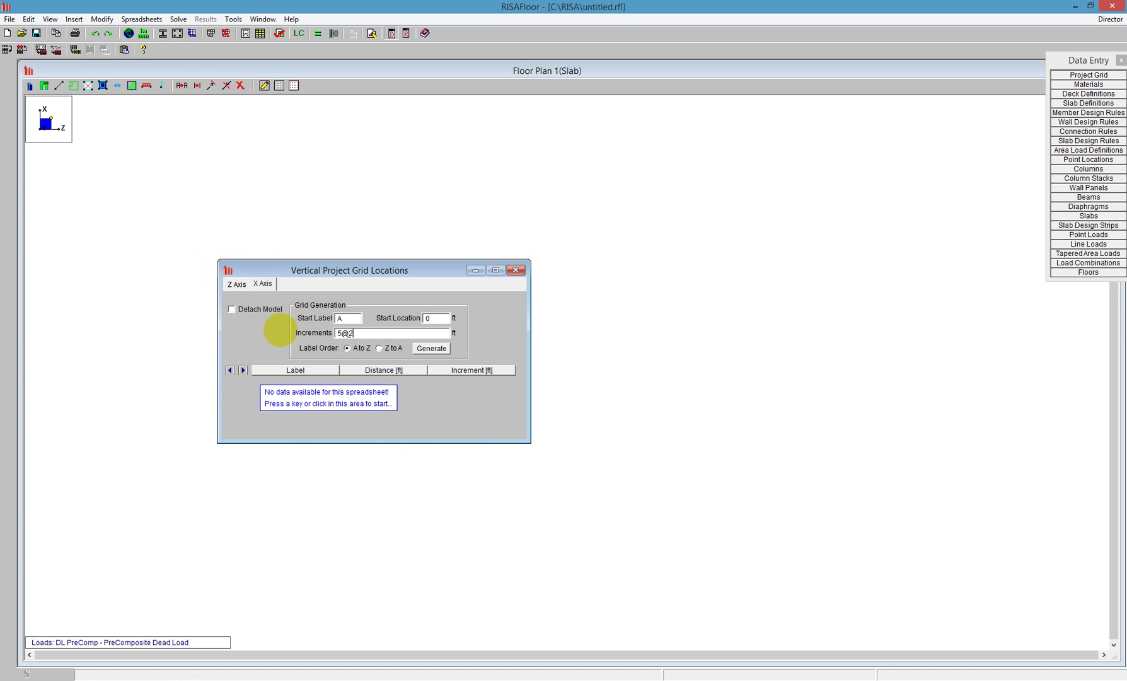
{"action": "left_click", "coordinate": [431, 348]}
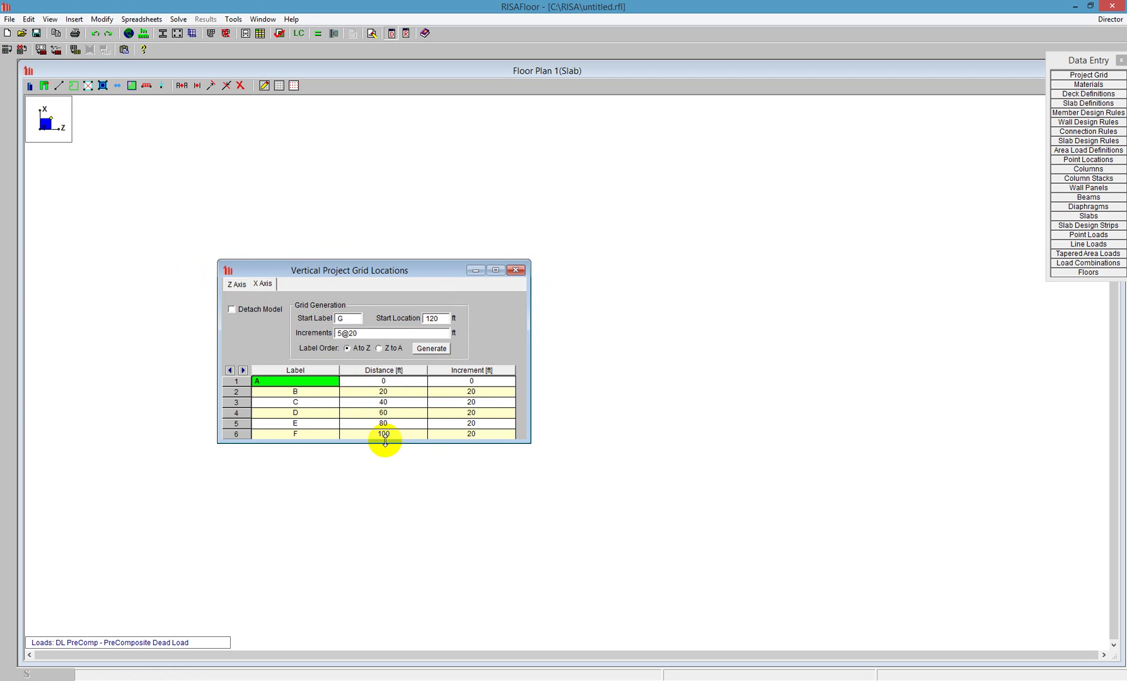
{"action": "left_click_drag", "start_coordinate": [382, 443], "coordinate": [388, 472]}
{"action": "left_click", "coordinate": [650, 443]}
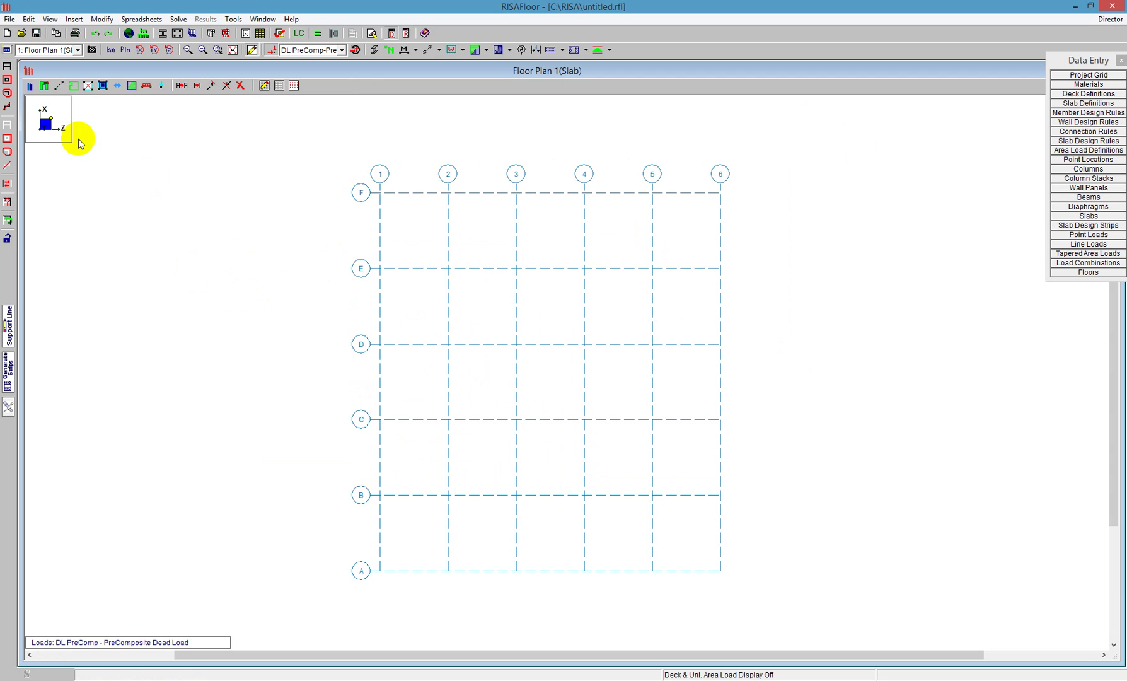
Step: Set up column drawing with the Rectangular group and an explicit shape
{"action": "left_click", "coordinate": [32, 93]}
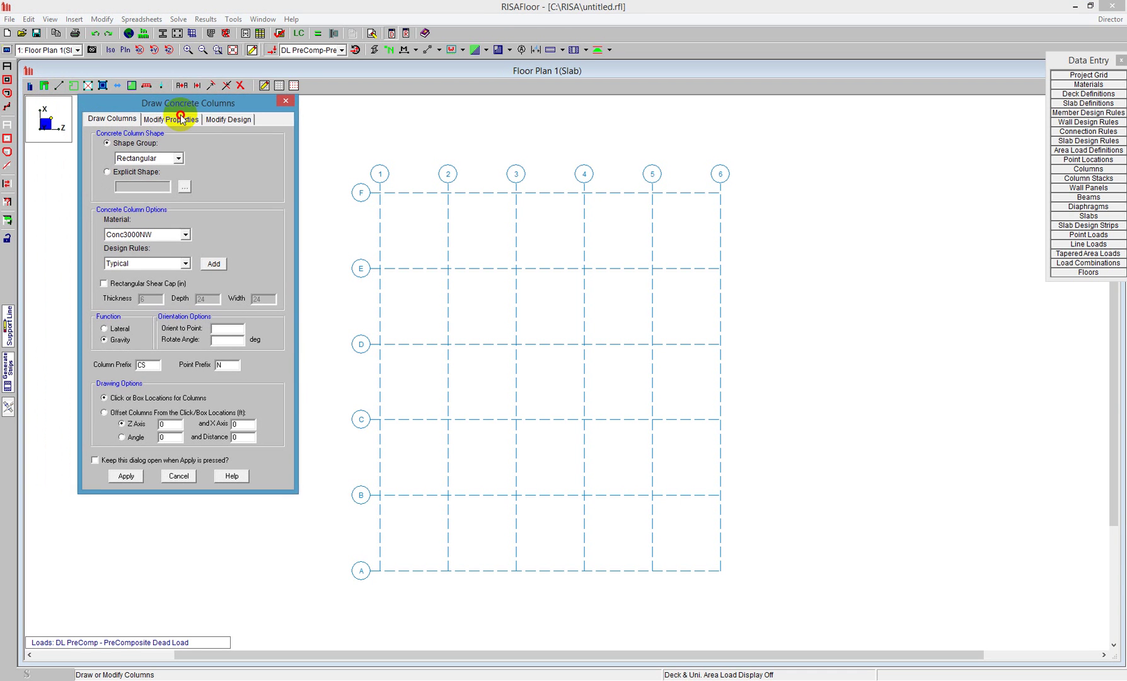
{"action": "left_click", "coordinate": [197, 166]}
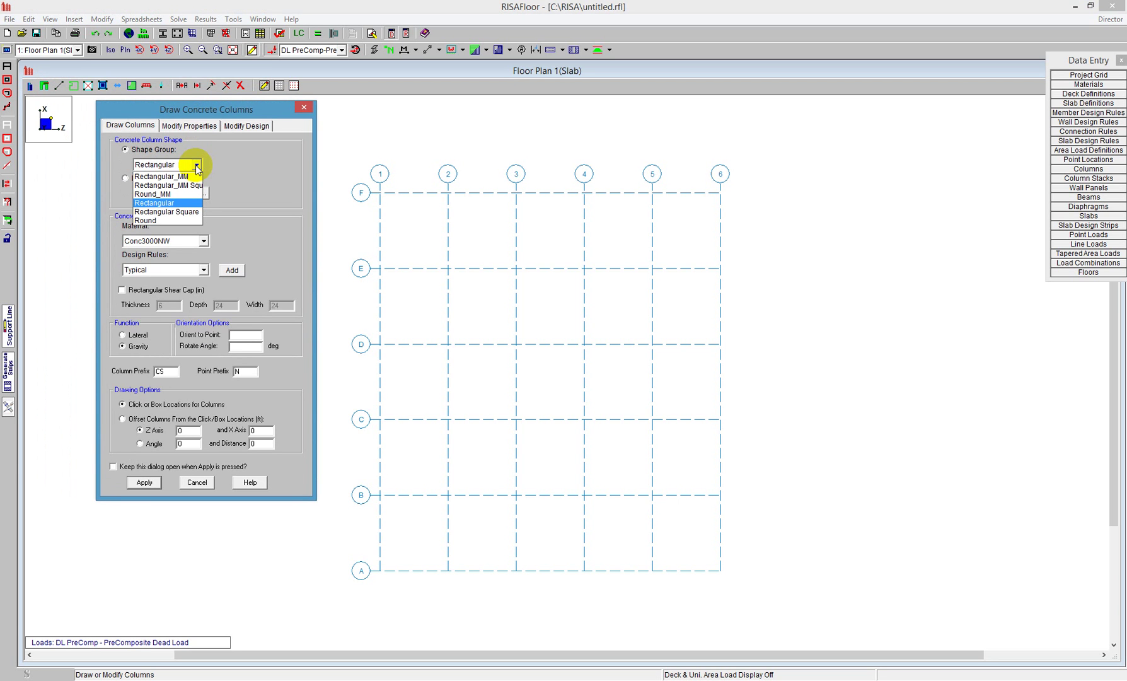
{"action": "left_click", "coordinate": [196, 165]}
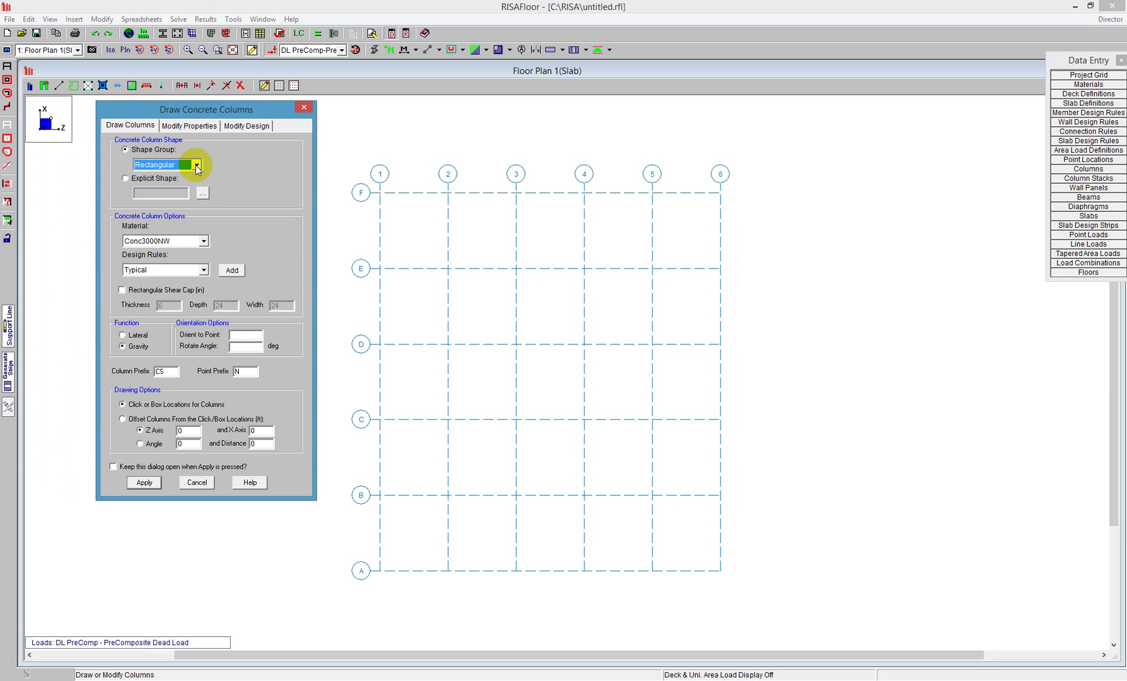
{"action": "left_click", "coordinate": [150, 181]}
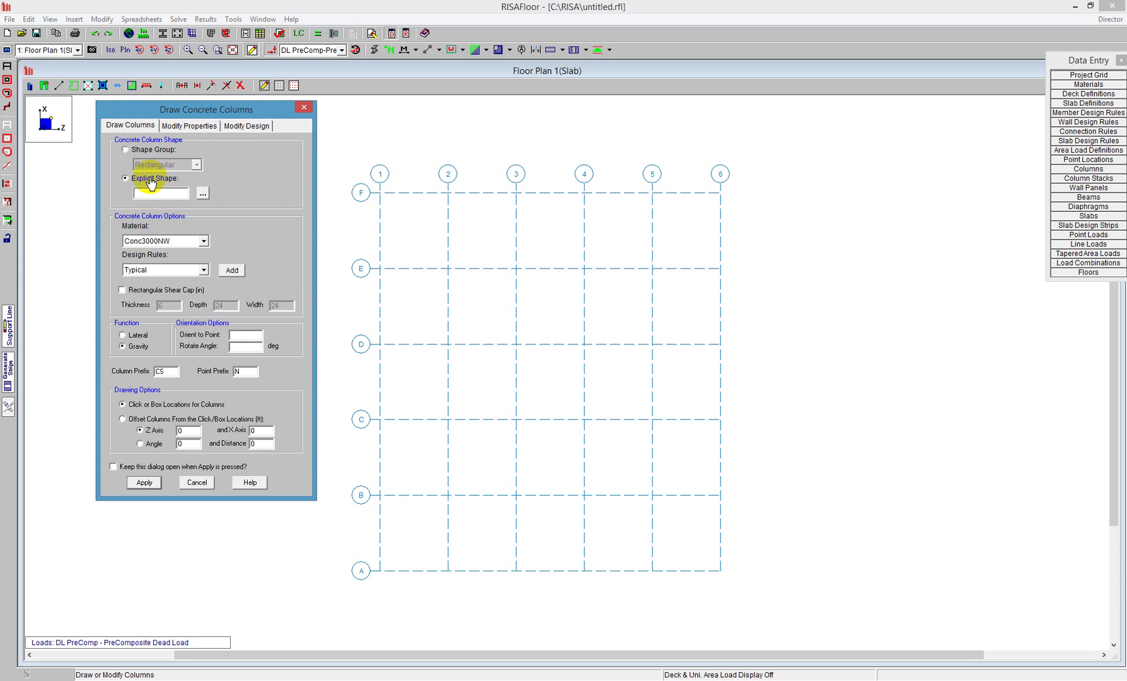
Step: Define an 18 × 18 in rectangular column shape and keep Conc3000NW as the material
{"action": "left_click", "coordinate": [202, 195]}
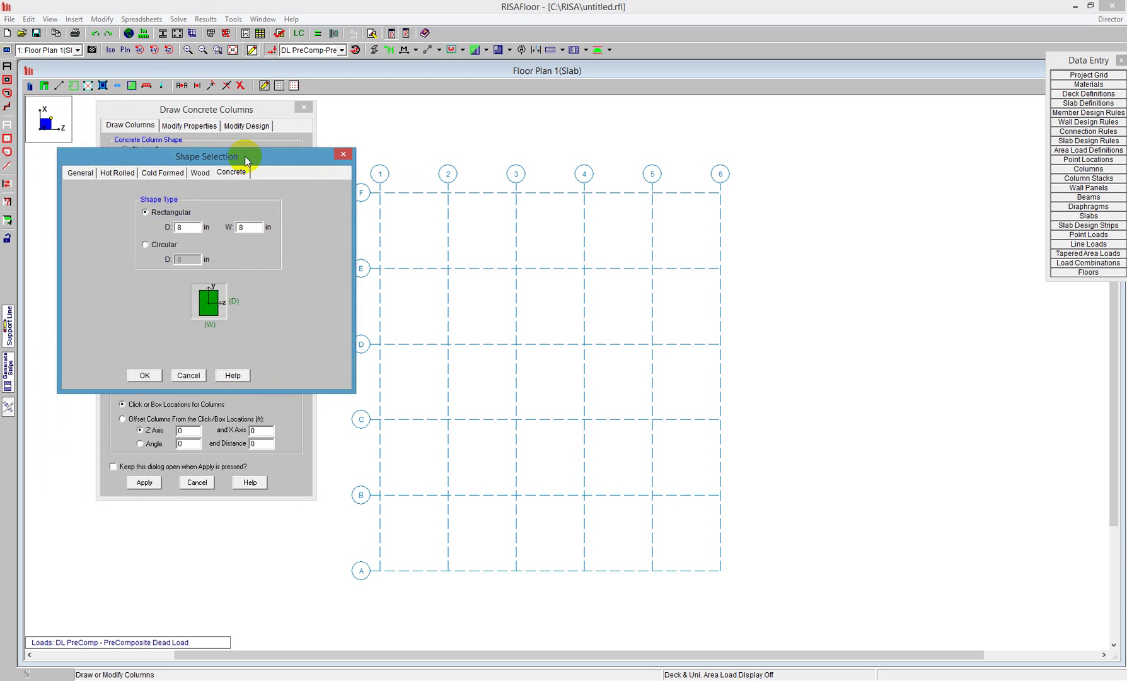
{"action": "left_click_drag", "start_coordinate": [307, 156], "coordinate": [410, 171]}
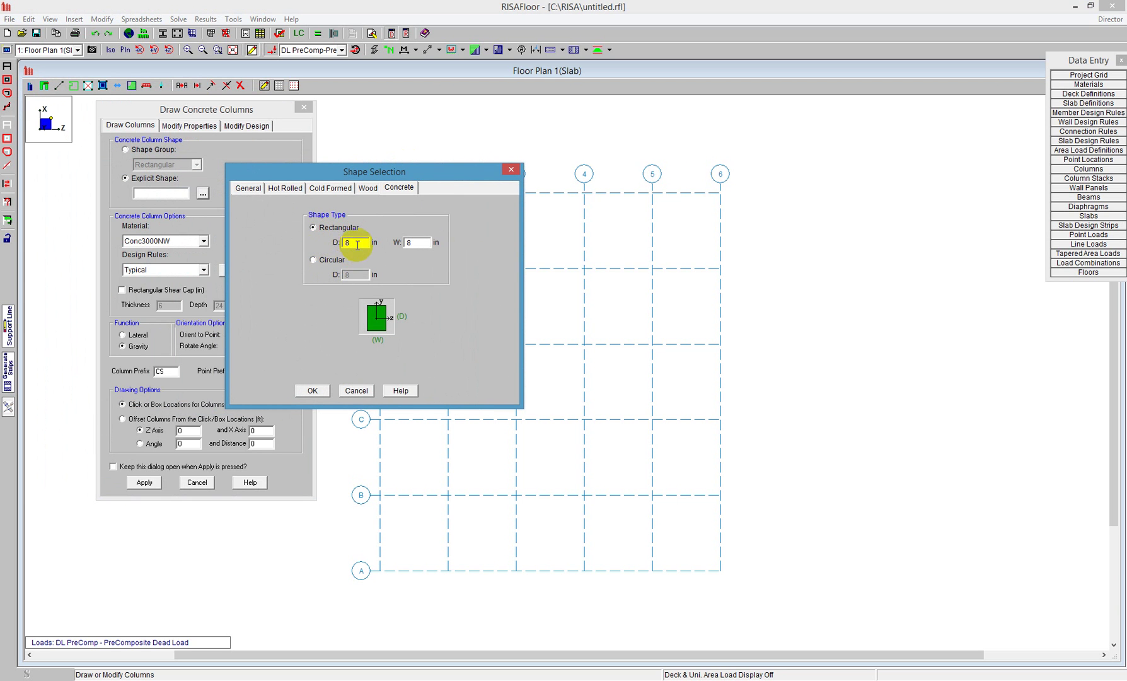
{"action": "left_click_drag", "start_coordinate": [356, 242], "coordinate": [316, 240]}
{"action": "type", "text": "18"}
{"action": "double_click", "coordinate": [411, 242]}
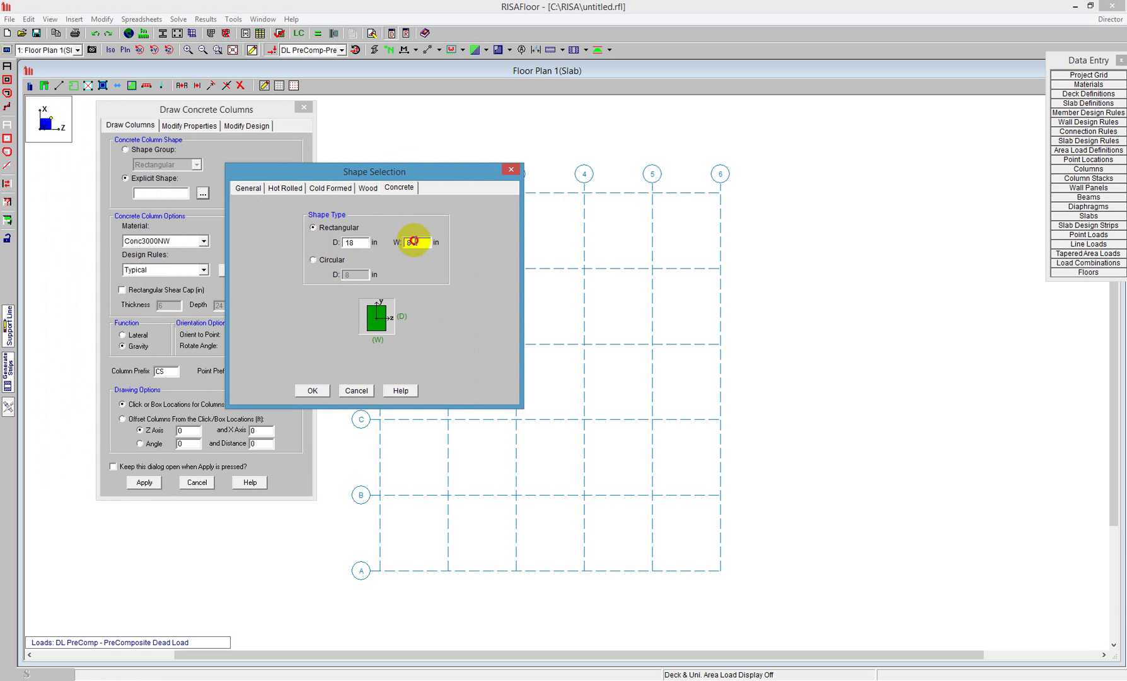
{"action": "type", "text": "18"}
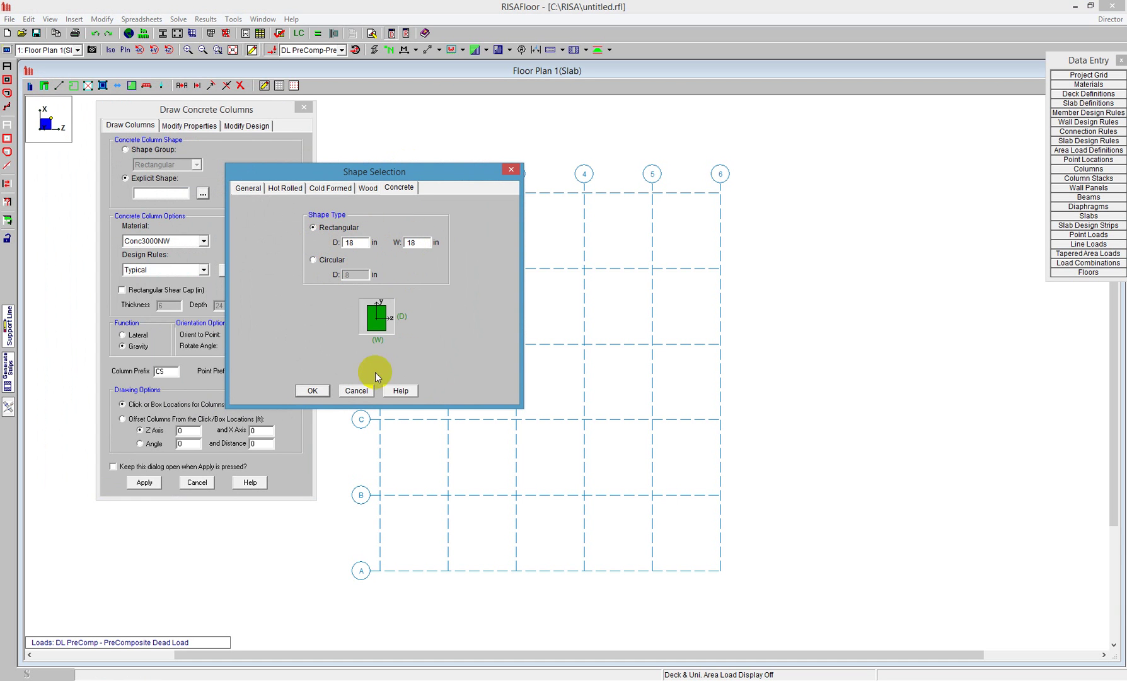
{"action": "left_click", "coordinate": [312, 390]}
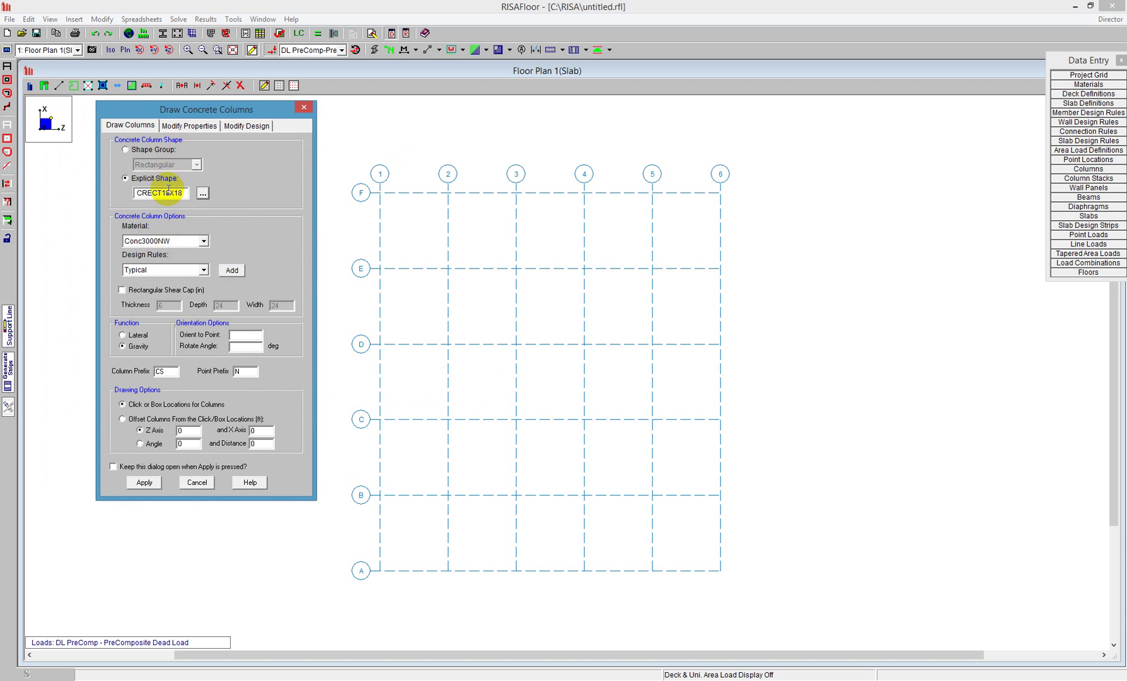
{"action": "left_click", "coordinate": [190, 241]}
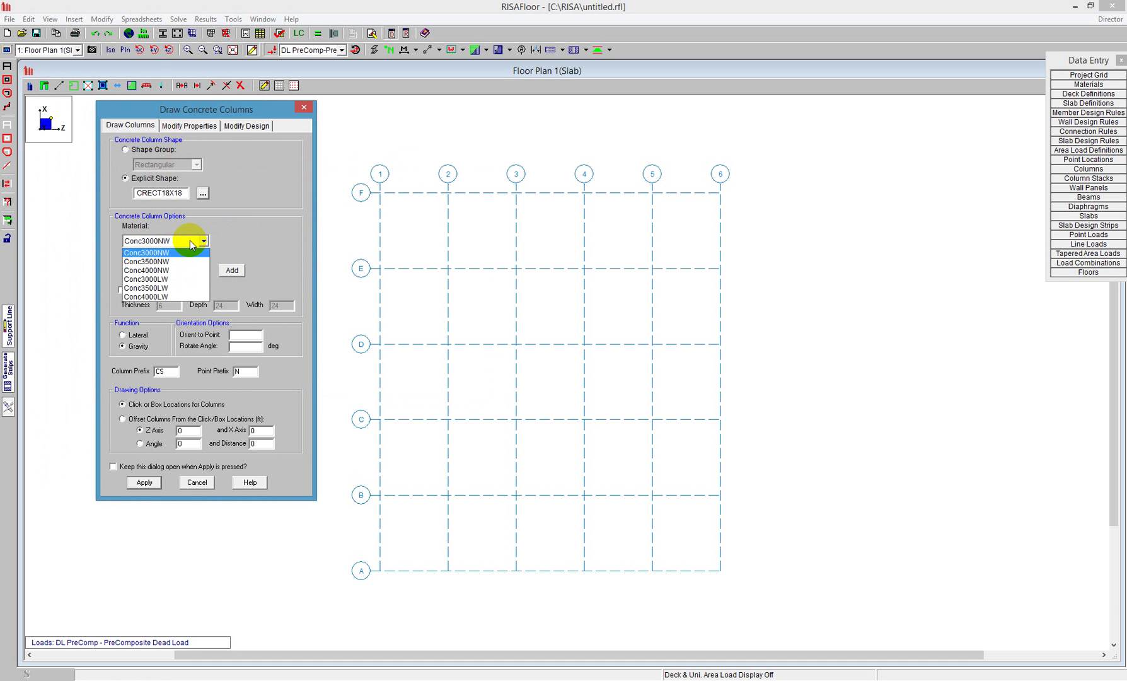
{"action": "left_click", "coordinate": [190, 243]}
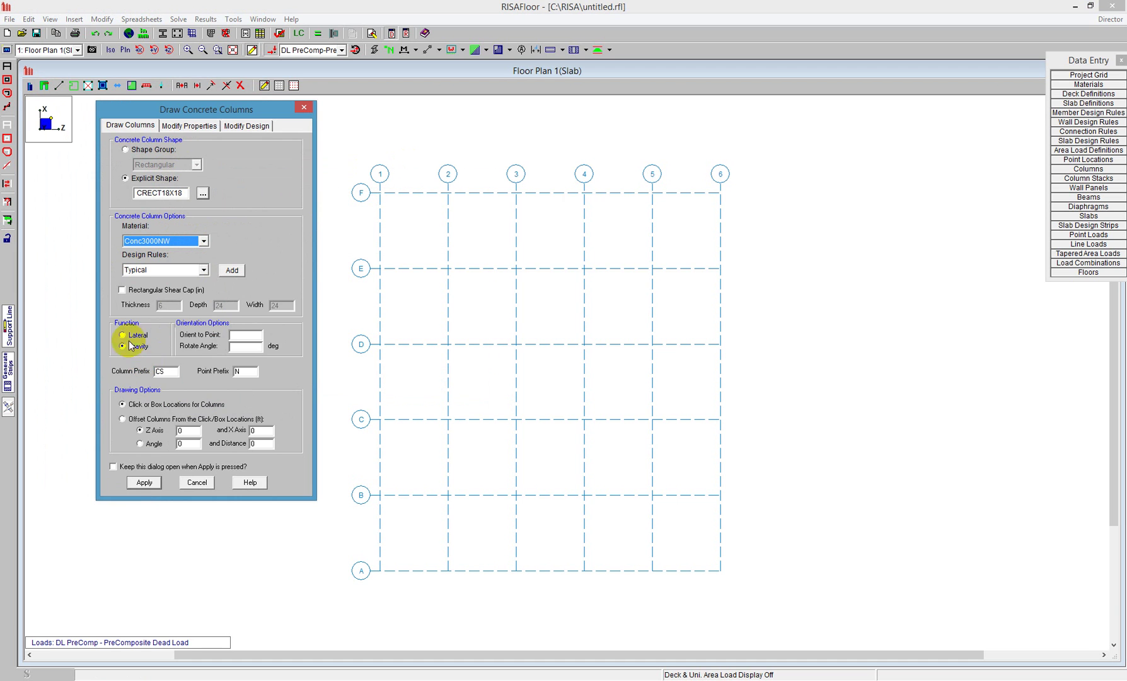
Step: Place concrete columns at grid nodes from C-1 to A-3 and F-4 to A-6, then stop
{"action": "left_click", "coordinate": [146, 483]}
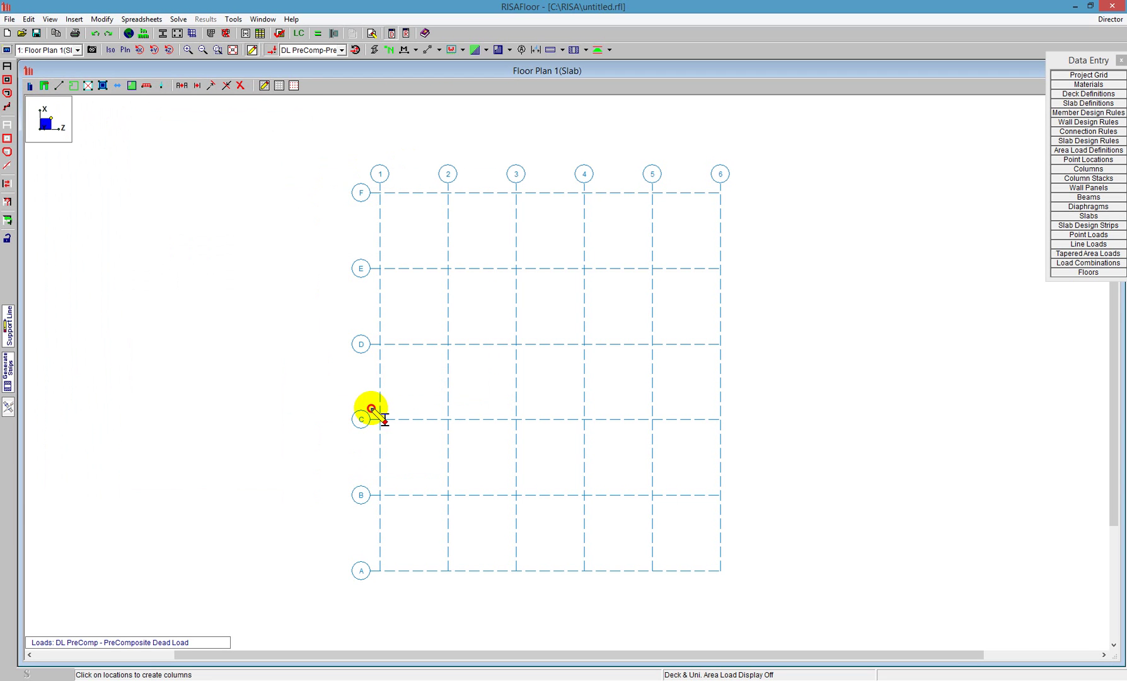
{"action": "left_click_drag", "start_coordinate": [371, 409], "coordinate": [531, 580]}
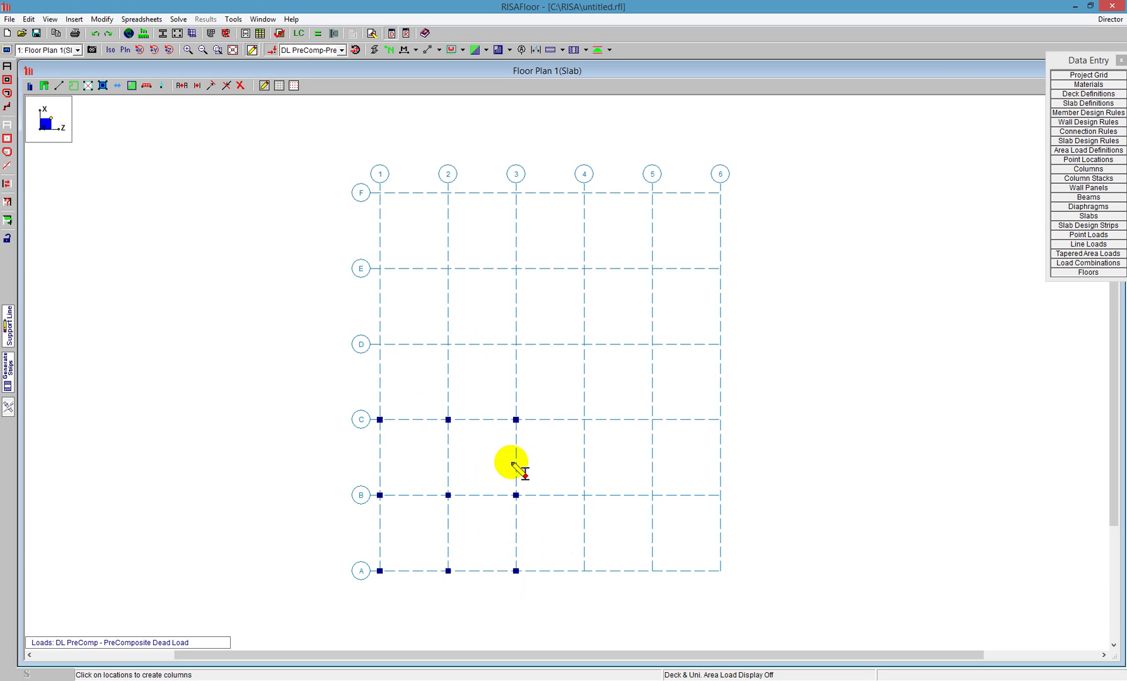
{"action": "left_click_drag", "start_coordinate": [564, 176], "coordinate": [769, 608]}
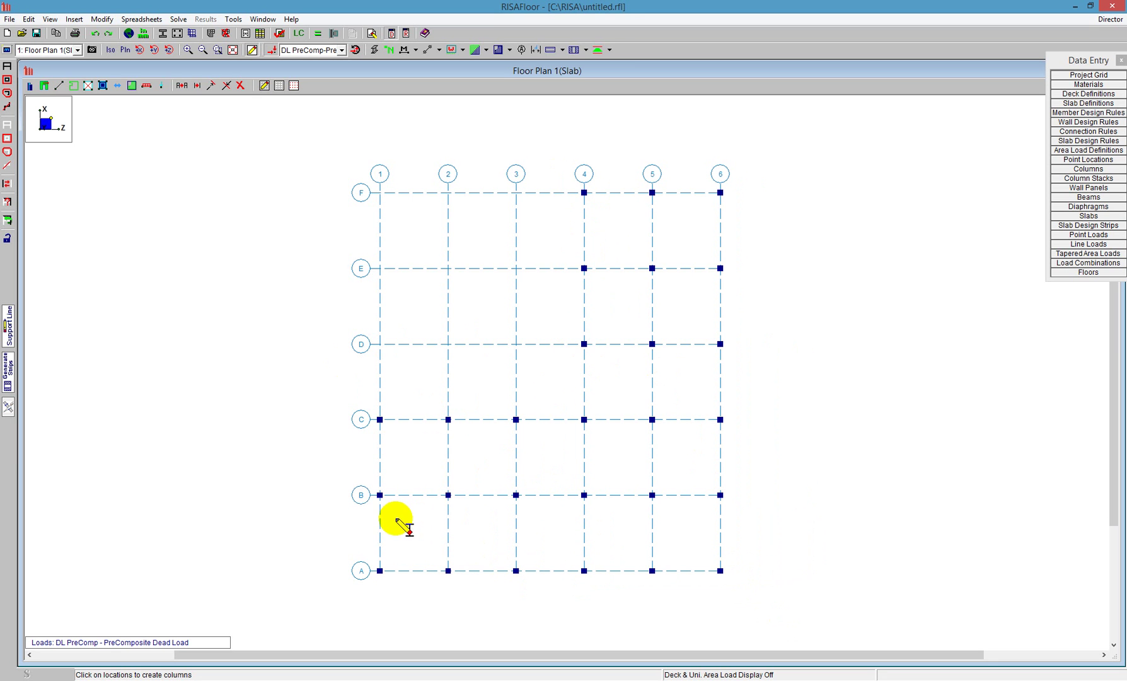
{"action": "right_click", "coordinate": [304, 436]}
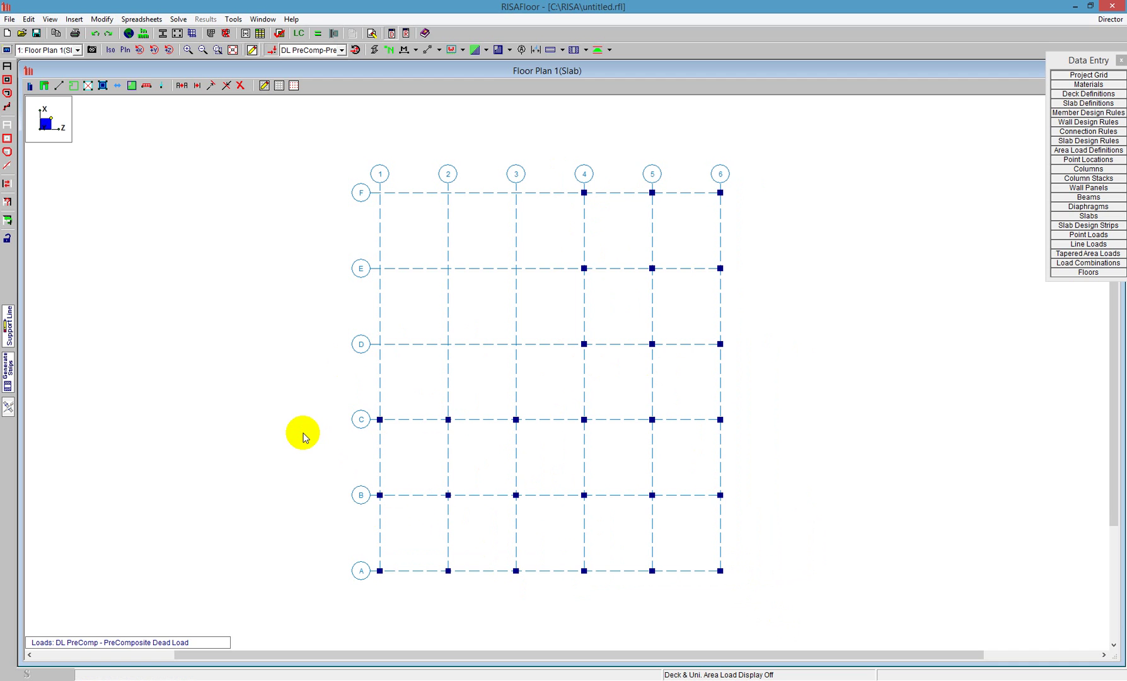
{"action": "left_click", "coordinate": [59, 88]}
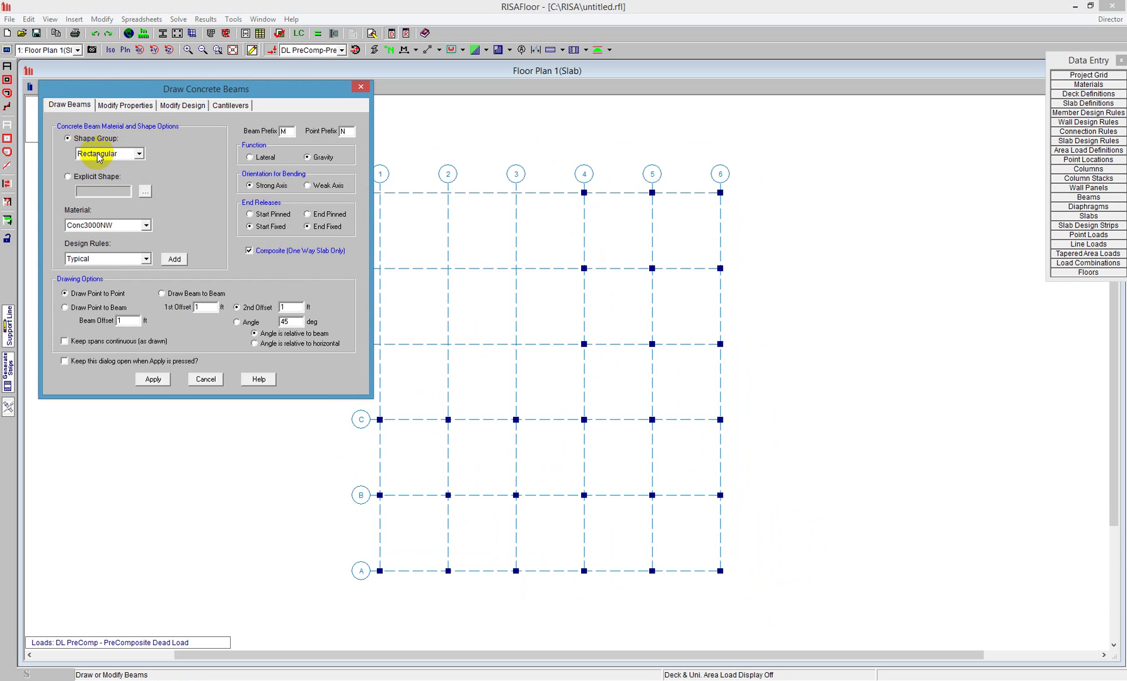
Step: Apply Rectangular concrete beam settings with pinned end releases at both ends
{"action": "left_click", "coordinate": [129, 155]}
{"action": "left_click", "coordinate": [130, 166]}
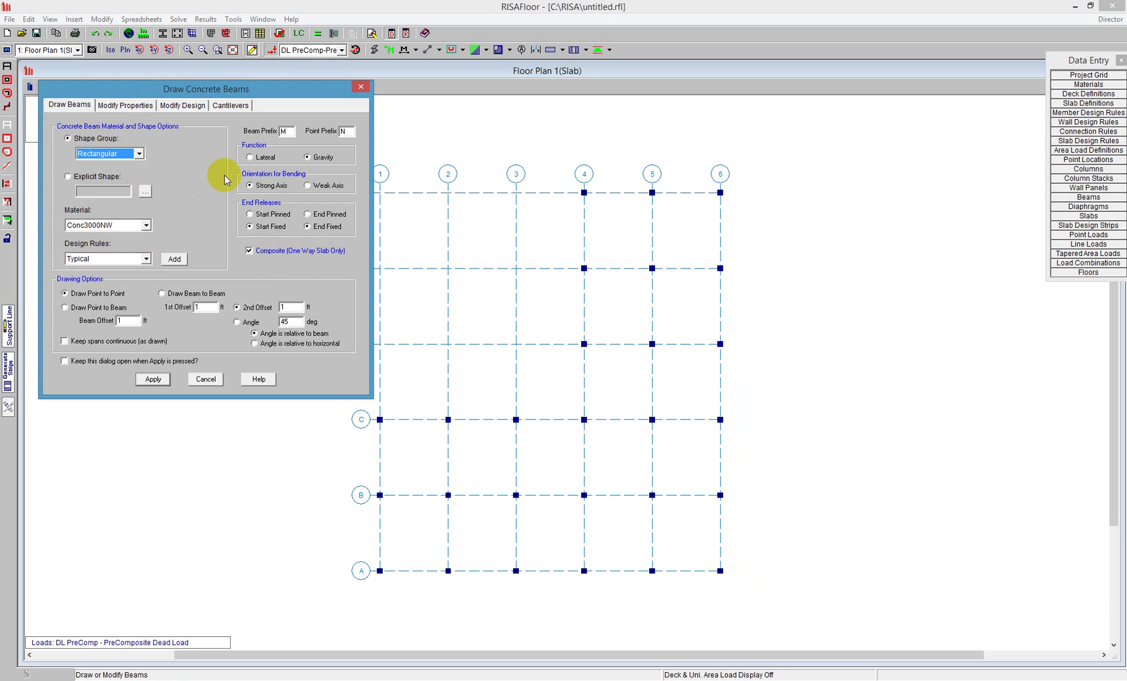
{"action": "left_click", "coordinate": [318, 157]}
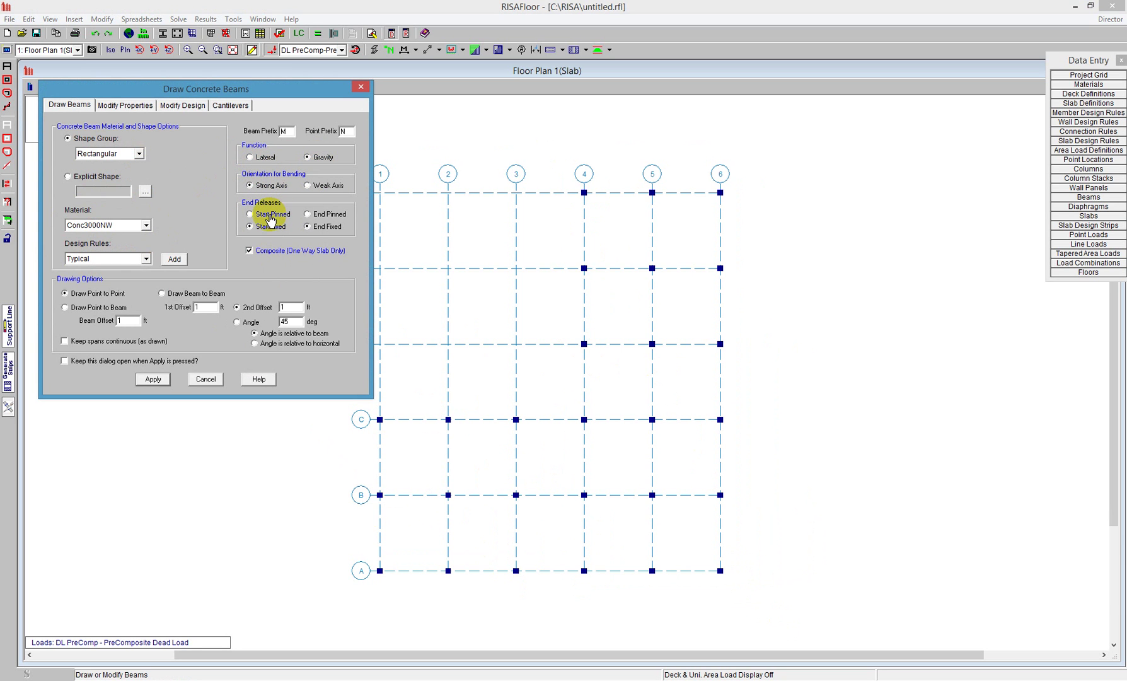
{"action": "left_click", "coordinate": [319, 214]}
{"action": "left_click", "coordinate": [151, 380]}
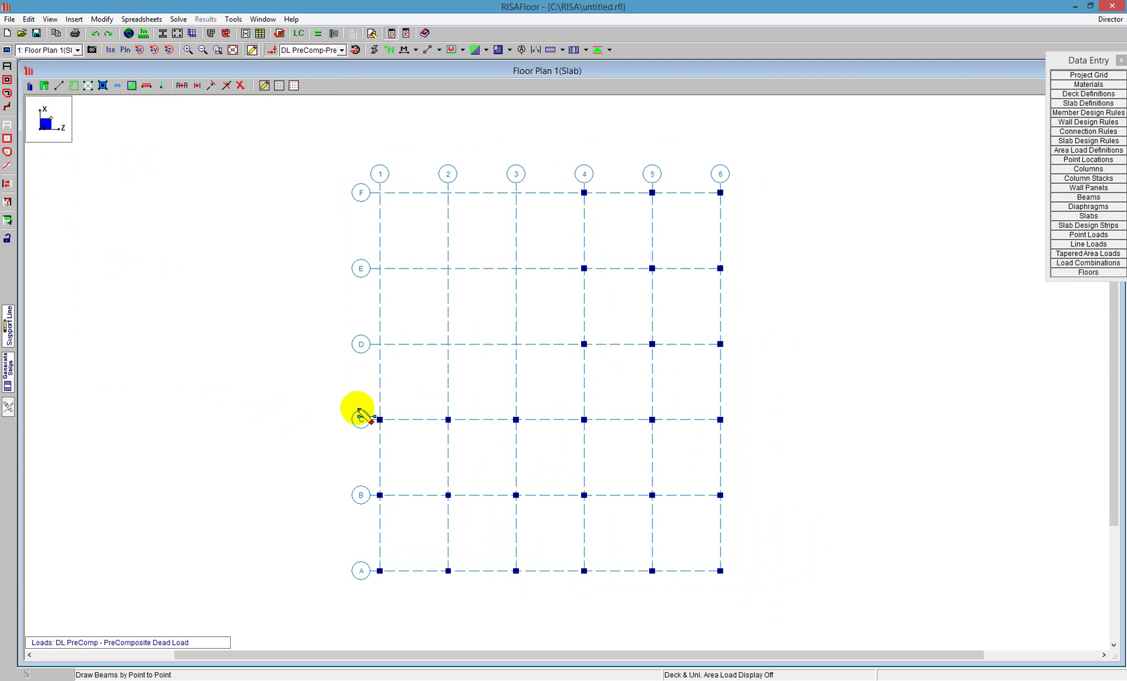
Step: Draw beams on all gridlines in rows A–C and on gridlines 4–6 up to row F
{"action": "left_click", "coordinate": [380, 419]}
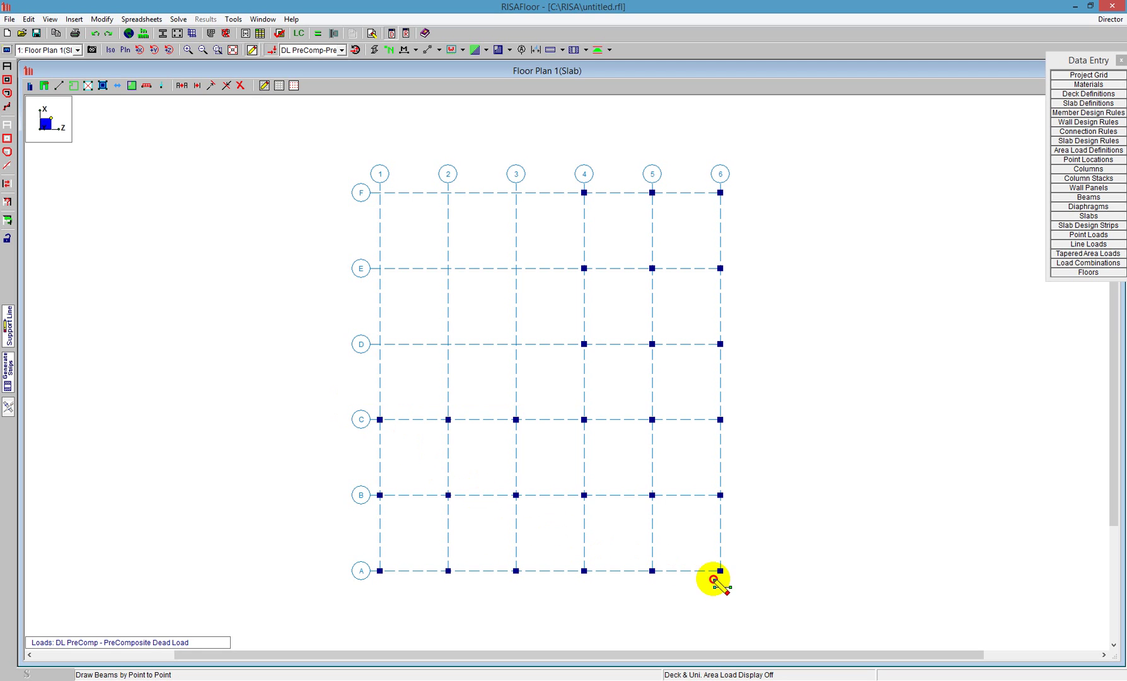
{"action": "left_click_drag", "start_coordinate": [713, 579], "coordinate": [736, 588]}
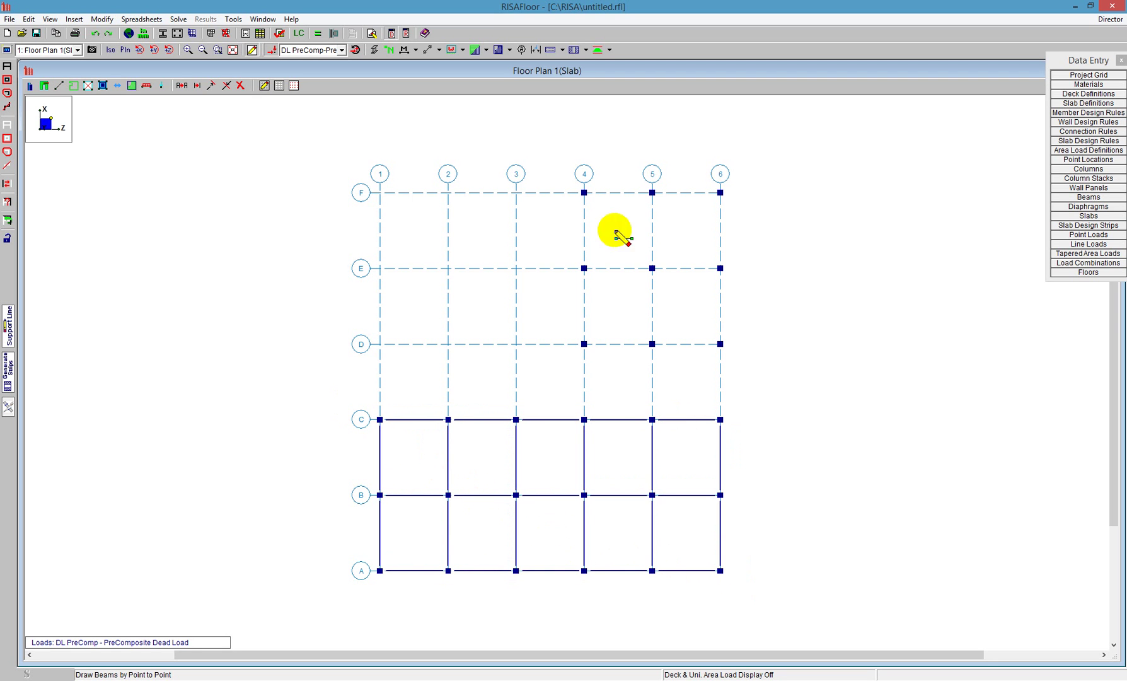
{"action": "left_click_drag", "start_coordinate": [563, 182], "coordinate": [742, 431]}
Step: Draw the C-3 to D-4 diagonal beam and midspan infill beams between grids 1–6 to row A
{"action": "left_click", "coordinate": [517, 419]}
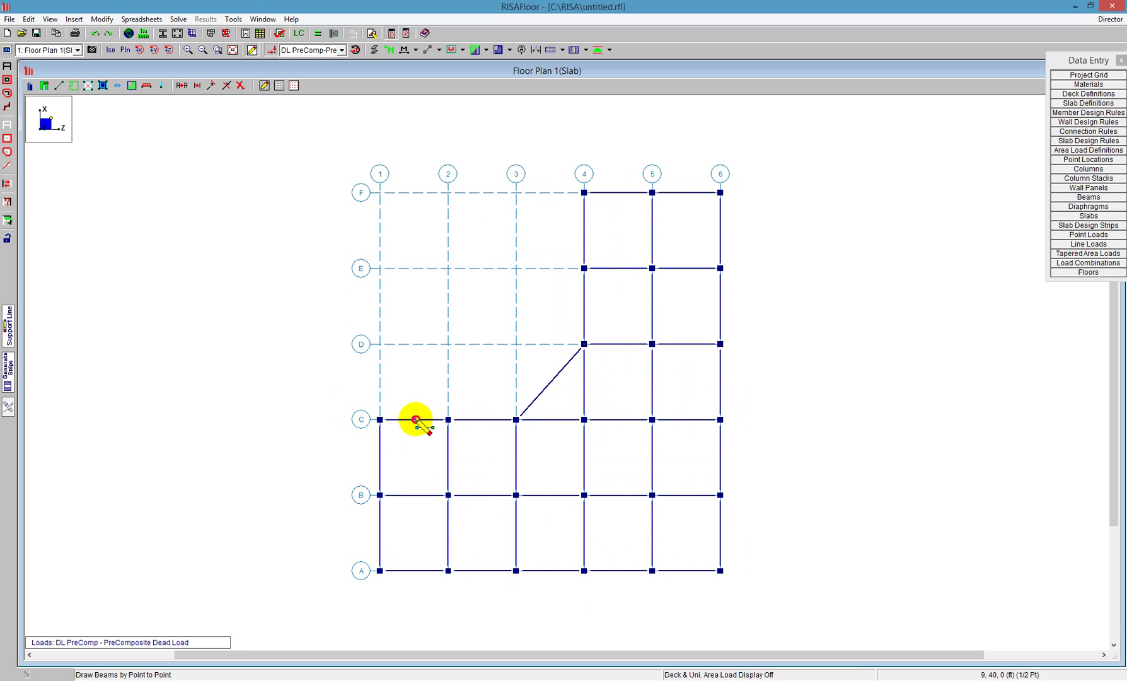
{"action": "left_click", "coordinate": [414, 567]}
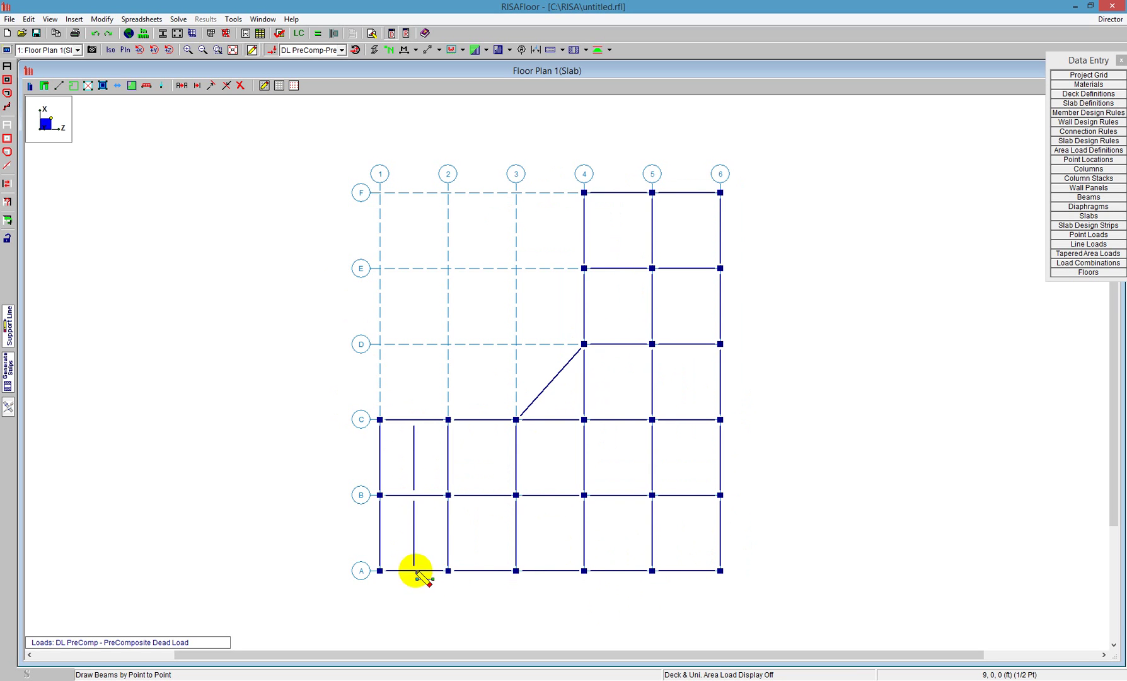
{"action": "left_click", "coordinate": [484, 421]}
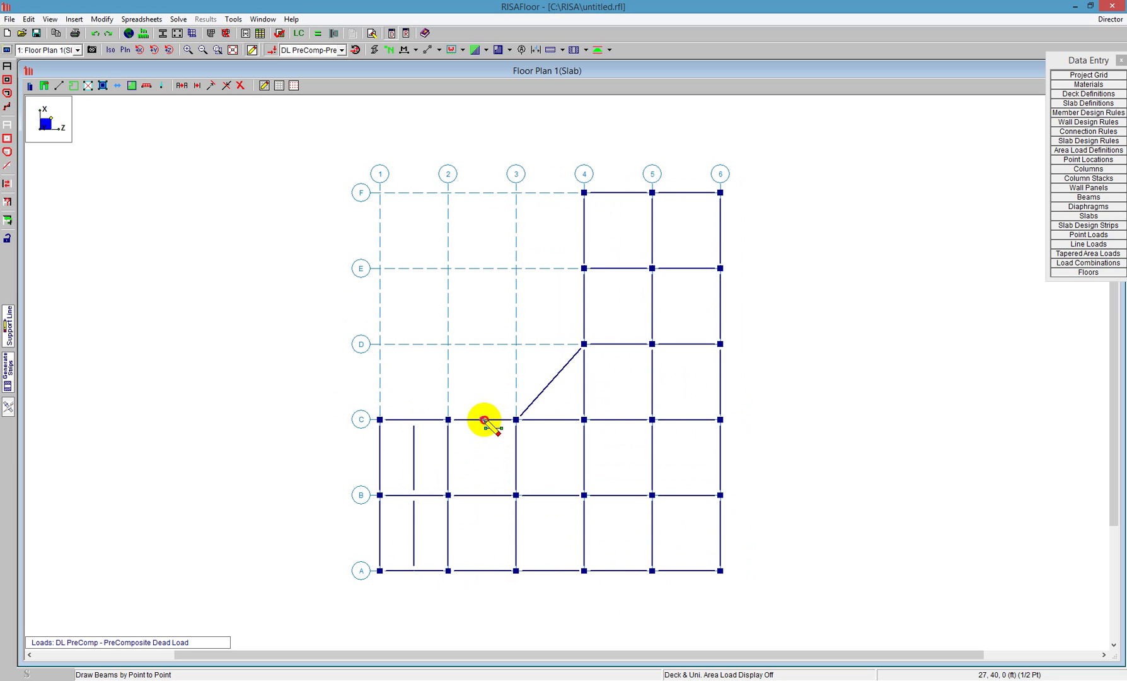
{"action": "left_click", "coordinate": [482, 570]}
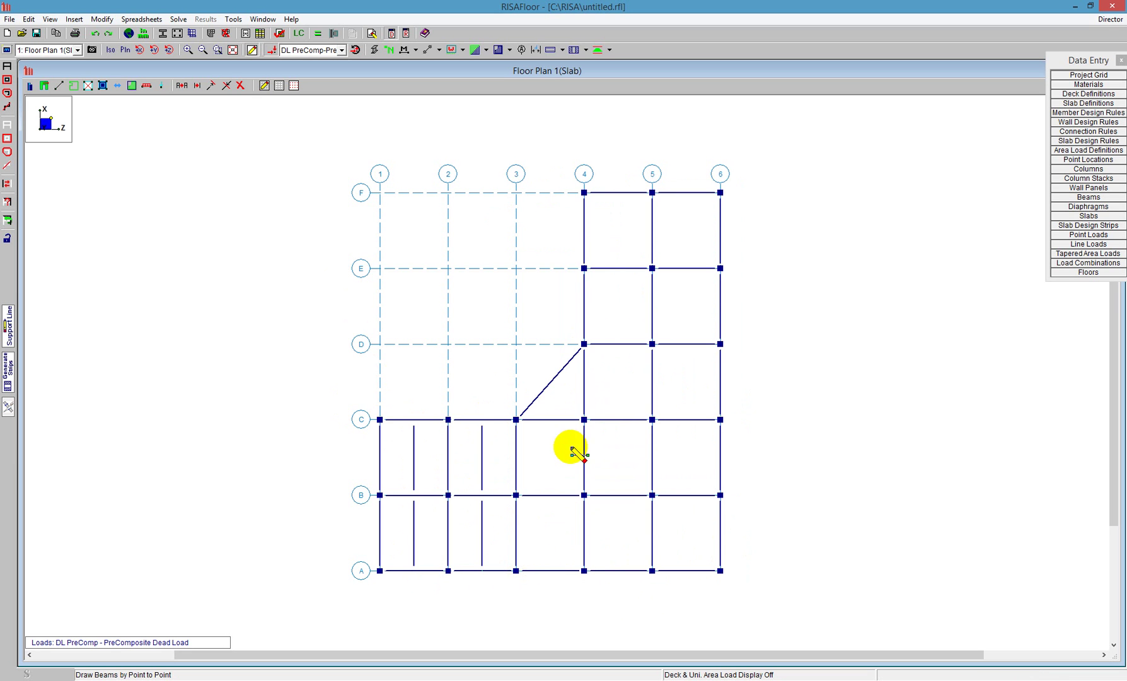
{"action": "left_click", "coordinate": [550, 570]}
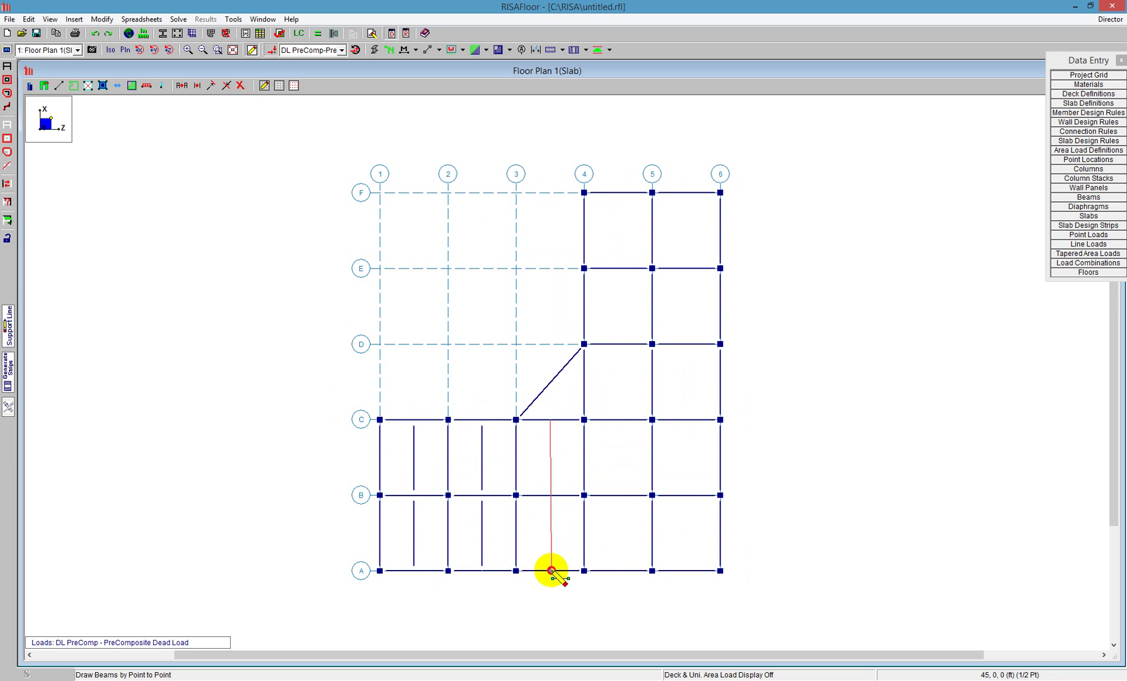
{"action": "left_click", "coordinate": [620, 421]}
{"action": "left_click", "coordinate": [618, 570]}
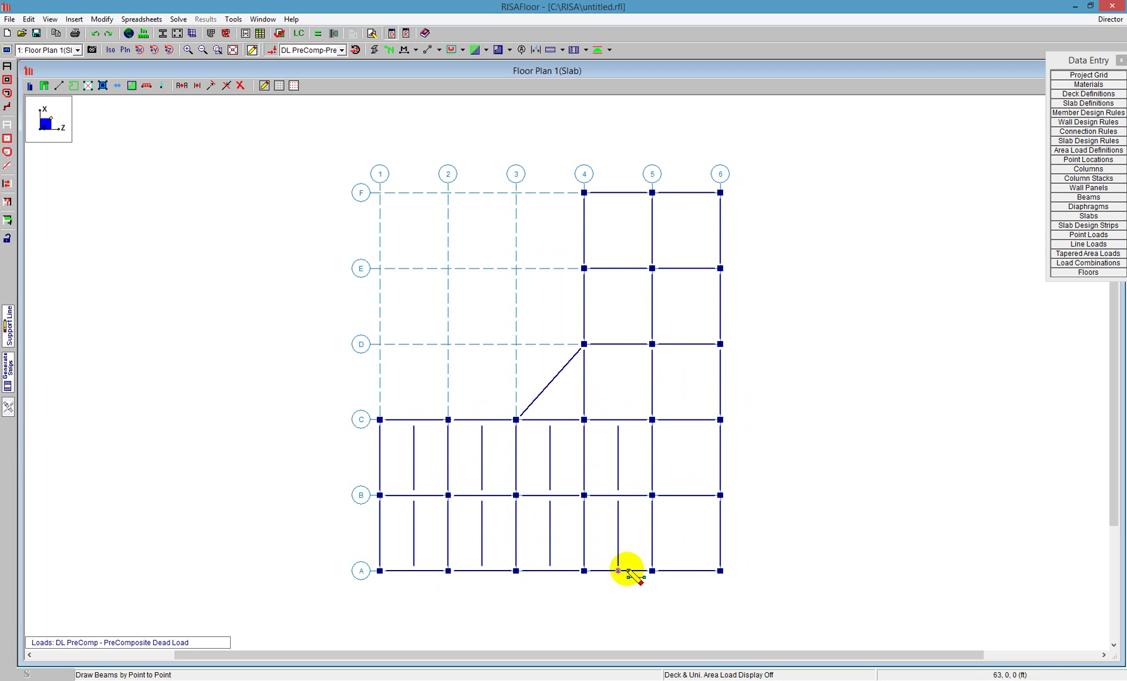
{"action": "left_click", "coordinate": [687, 420]}
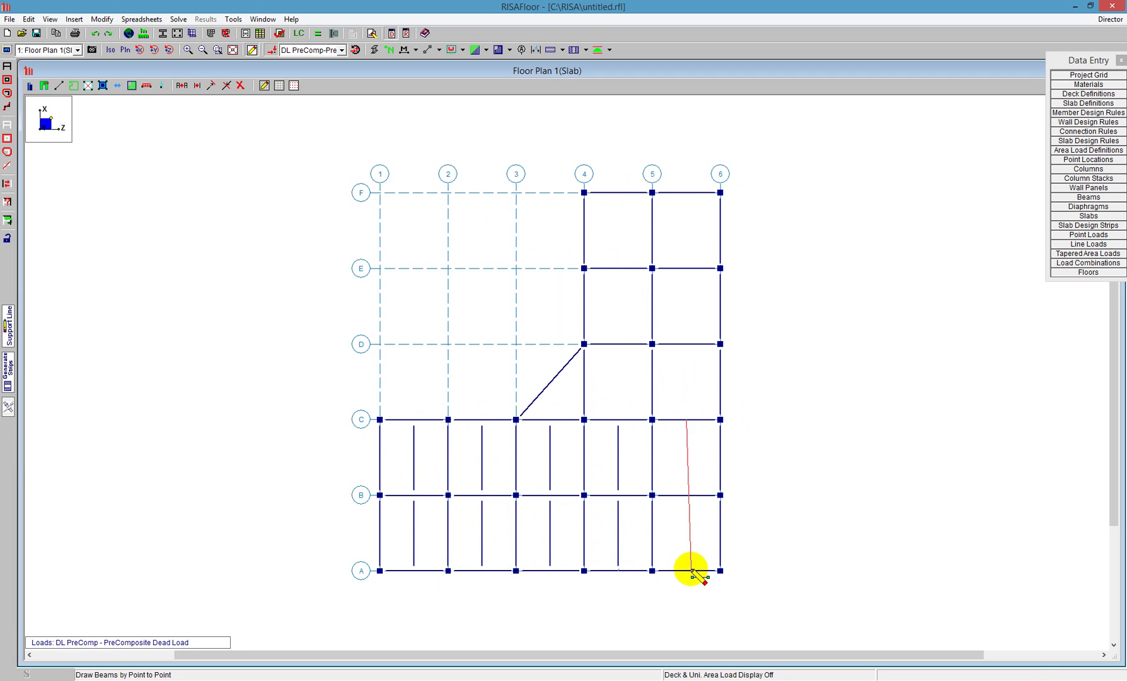
{"action": "left_click", "coordinate": [686, 571]}
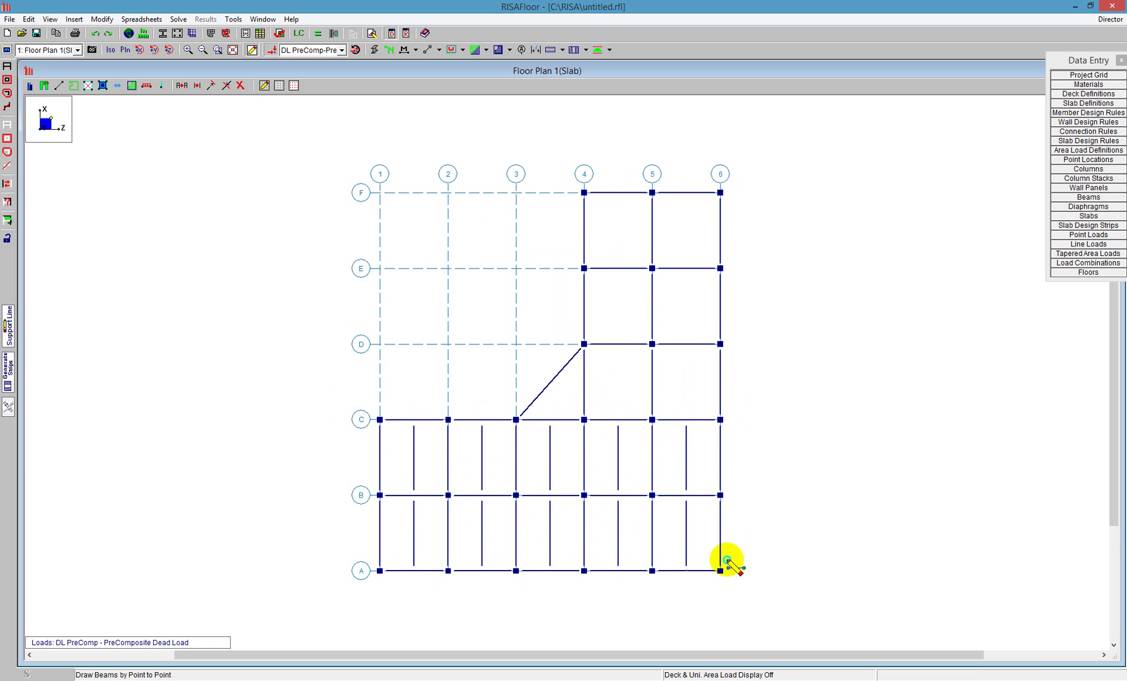
Step: Add infill beams from grid 4 to grid 6 in the C–D, D–E and E–F bays
{"action": "left_click", "coordinate": [584, 382]}
{"action": "left_click", "coordinate": [720, 381]}
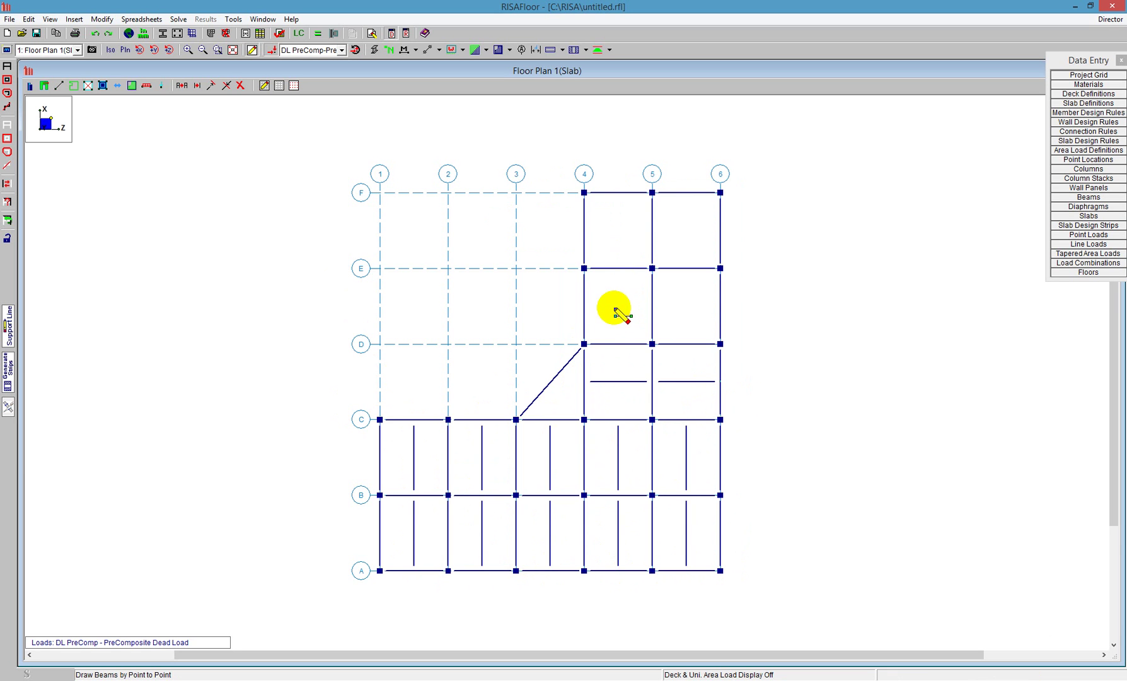
{"action": "left_click", "coordinate": [584, 306]}
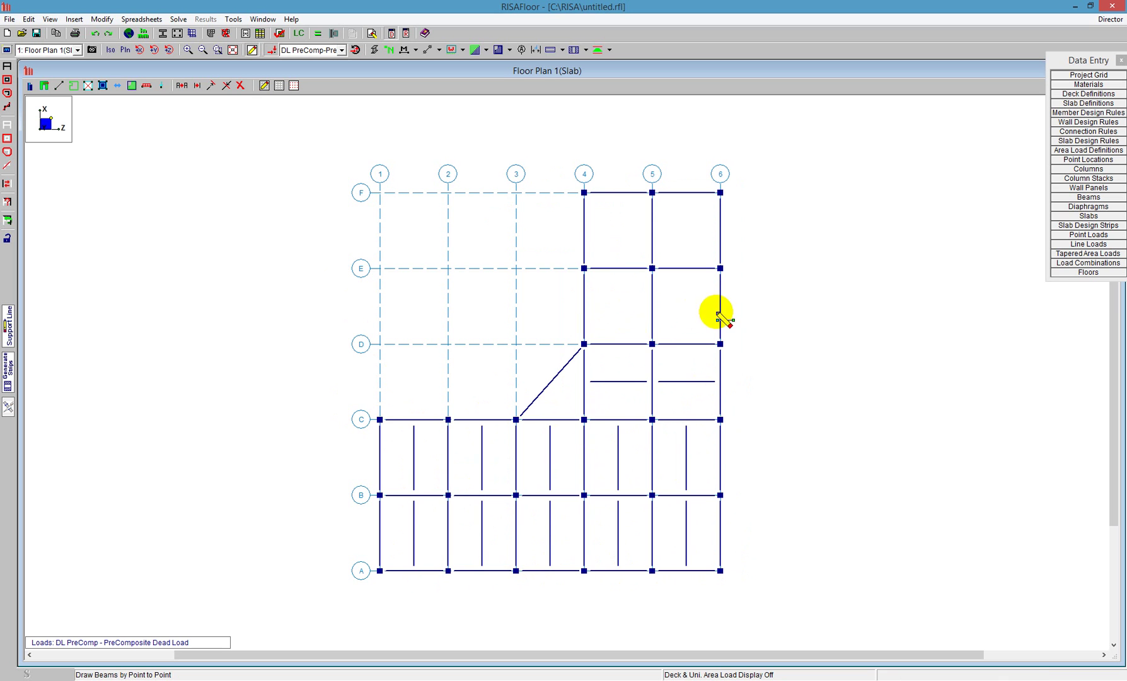
{"action": "left_click", "coordinate": [719, 306]}
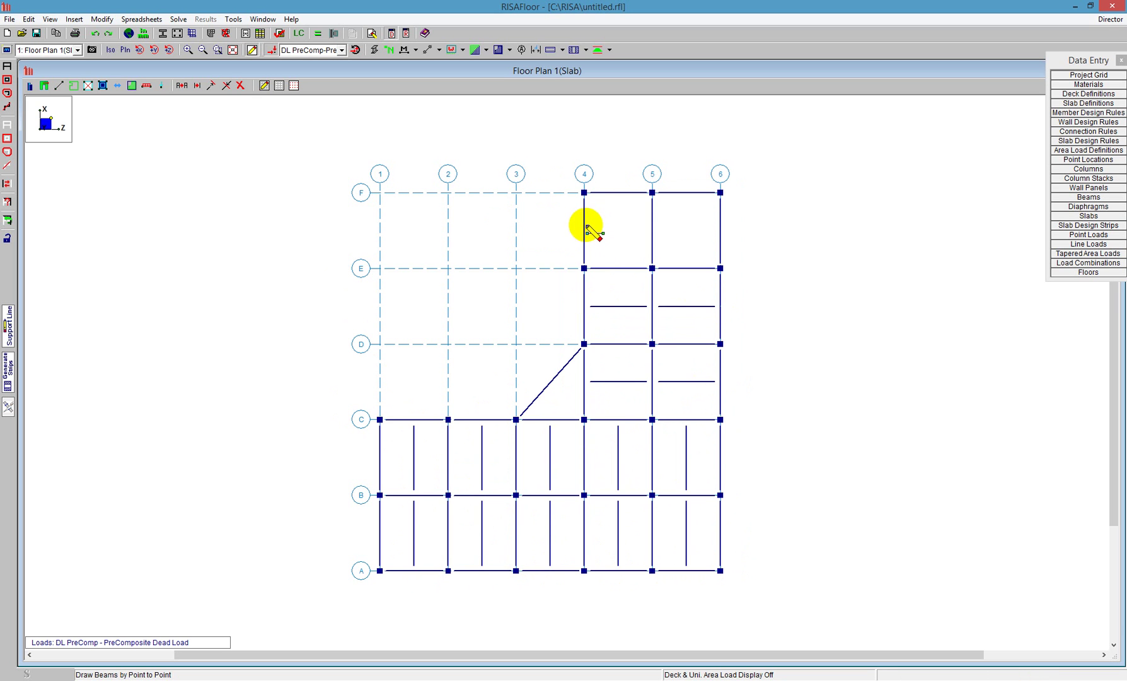
{"action": "left_click", "coordinate": [719, 230]}
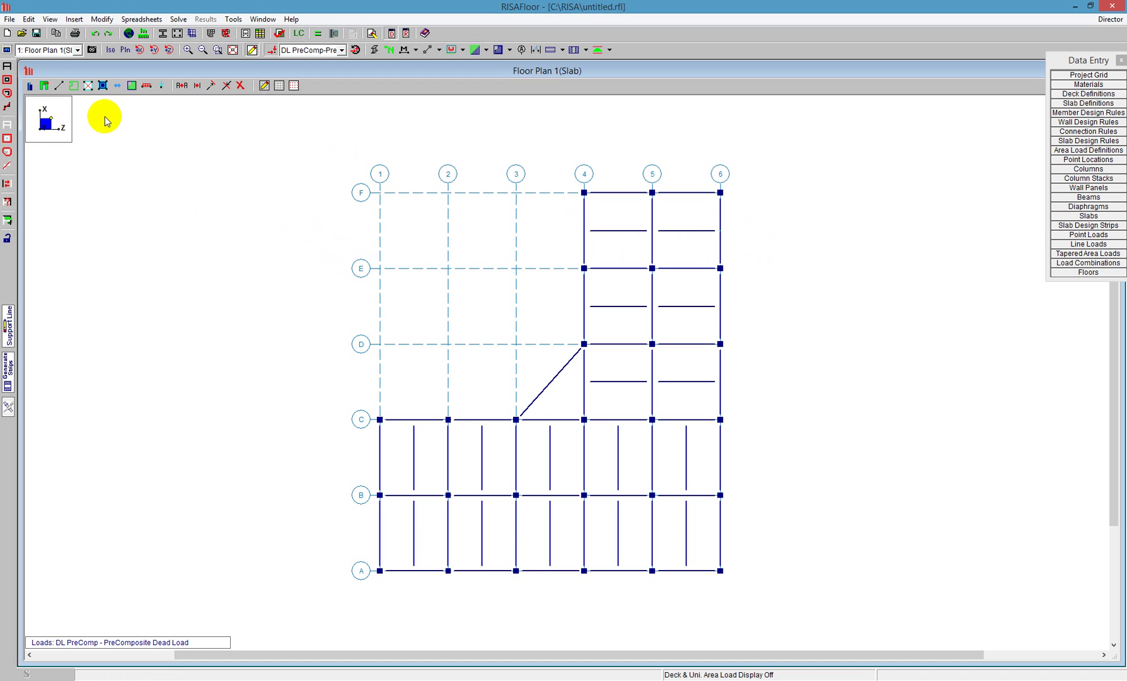
{"action": "left_click", "coordinate": [1079, 106]}
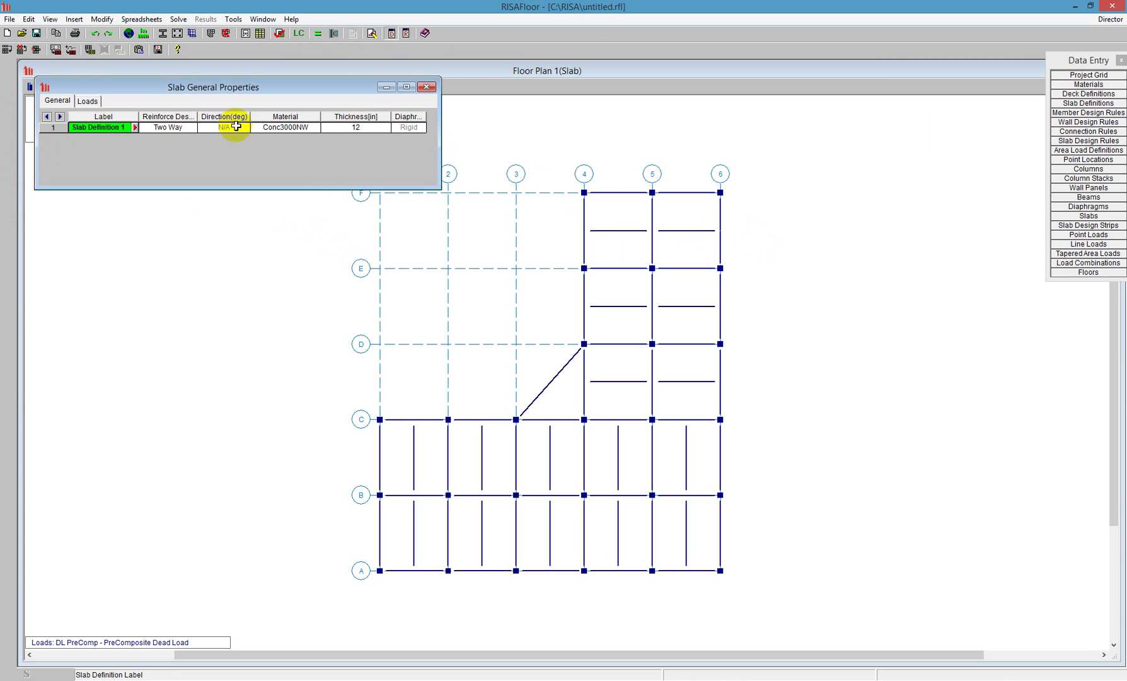
Step: Add a 'One Way' slab definition: one-way reinforcing, 0° direction, Conc3000NW, 8 in thick
{"action": "key", "text": "Down"}
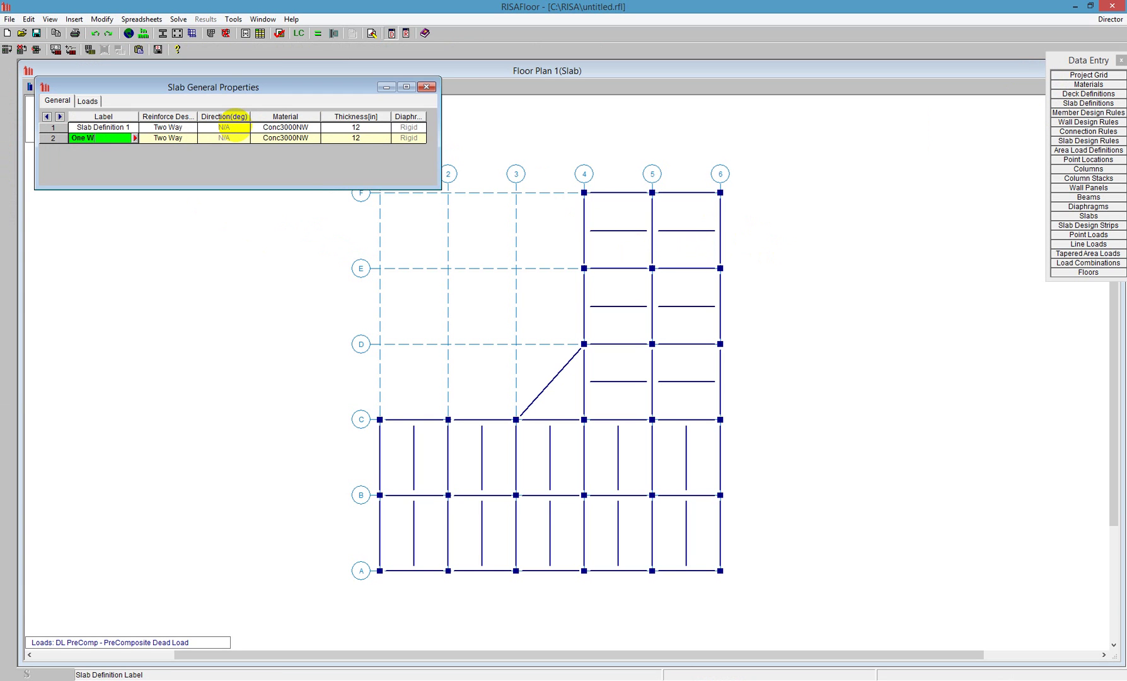
{"action": "key", "text": "Return"}
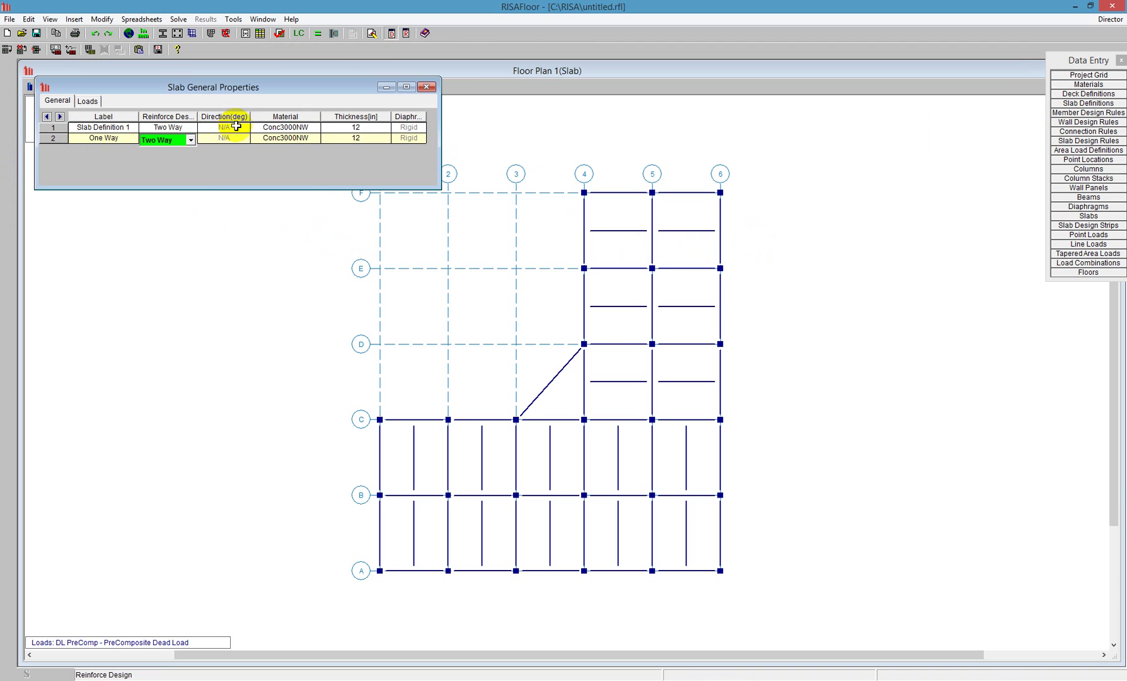
{"action": "left_click_drag", "start_coordinate": [197, 118], "coordinate": [213, 117]}
{"action": "left_click", "coordinate": [207, 140]}
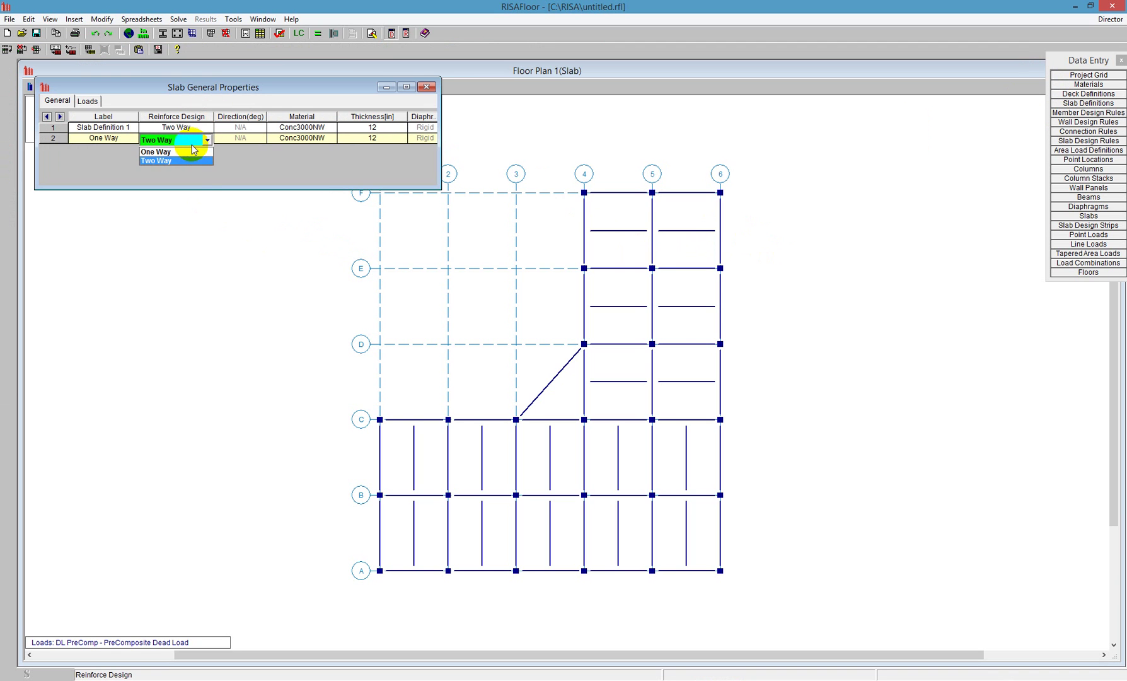
{"action": "left_click", "coordinate": [181, 155]}
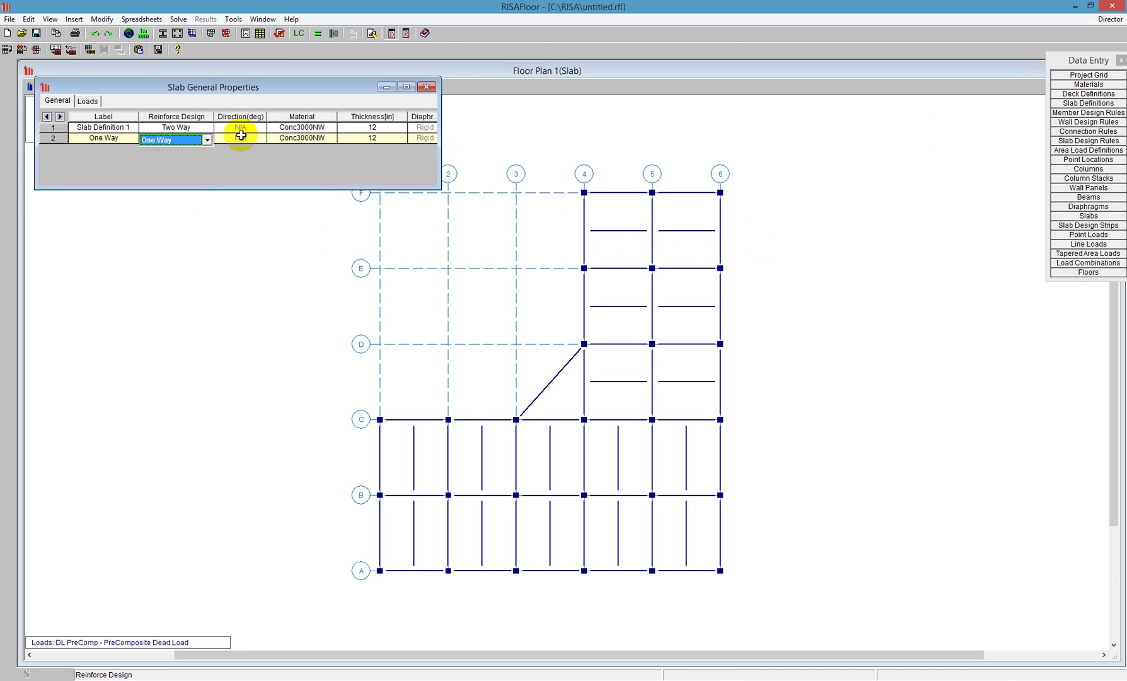
{"action": "left_click", "coordinate": [240, 134]}
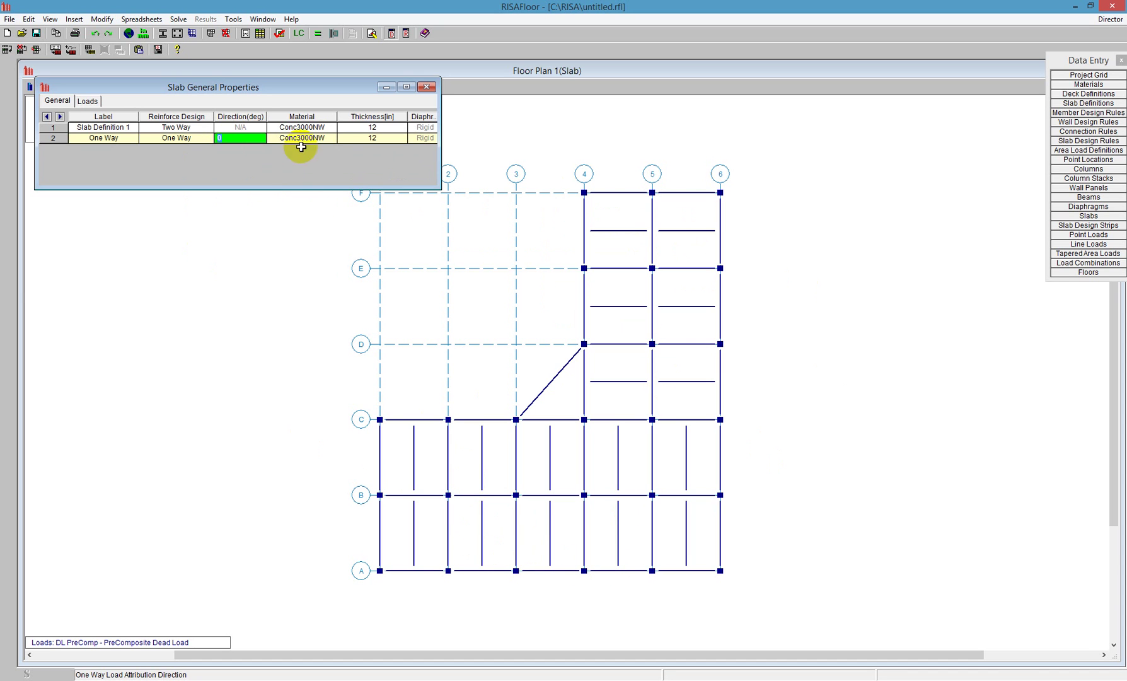
{"action": "left_click", "coordinate": [282, 137]}
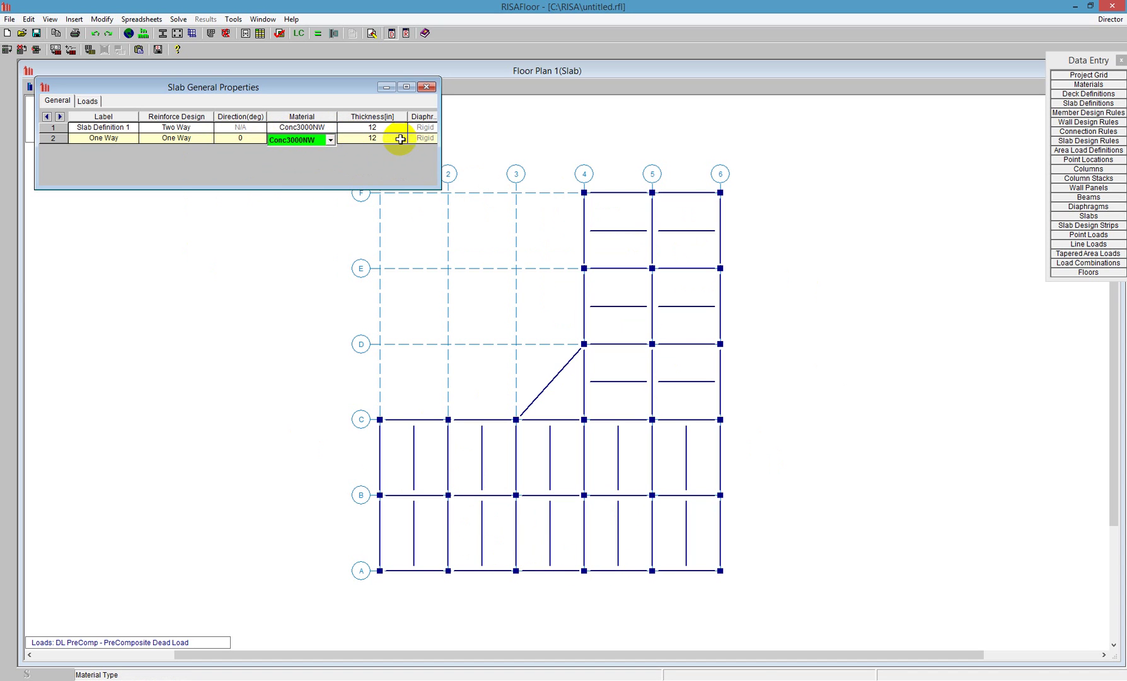
{"action": "left_click", "coordinate": [378, 139]}
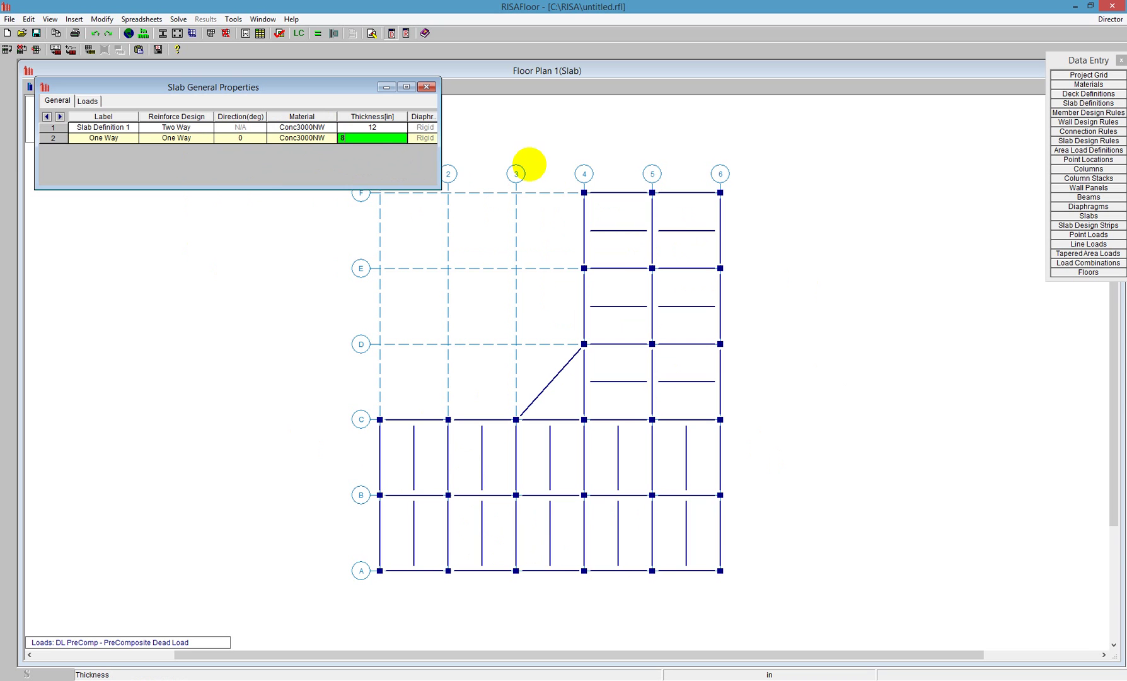
{"action": "type", "text": "8"}
{"action": "left_click_drag", "start_coordinate": [437, 151], "coordinate": [477, 152]}
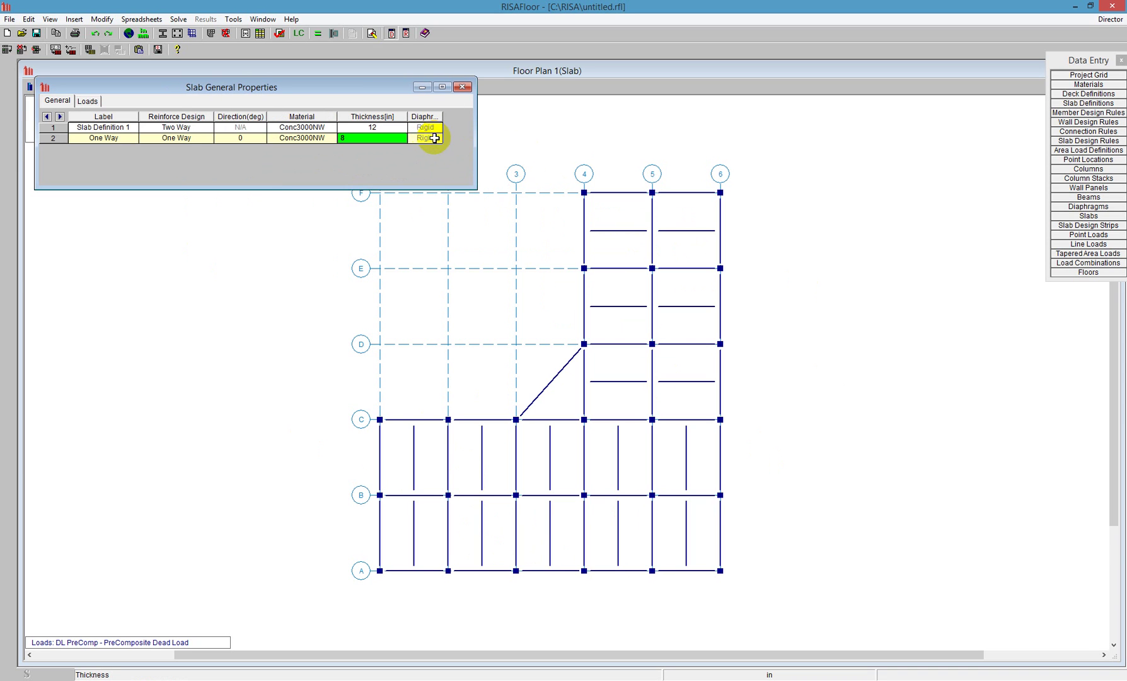
{"action": "left_click", "coordinate": [432, 138]}
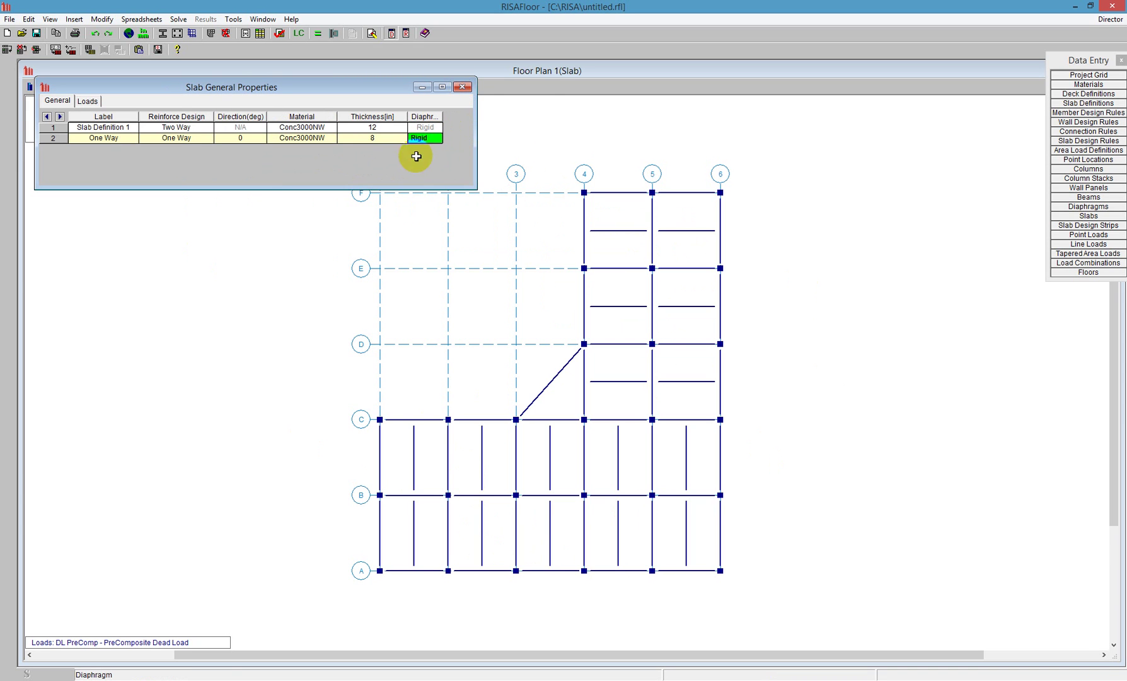
{"action": "left_click", "coordinate": [464, 87]}
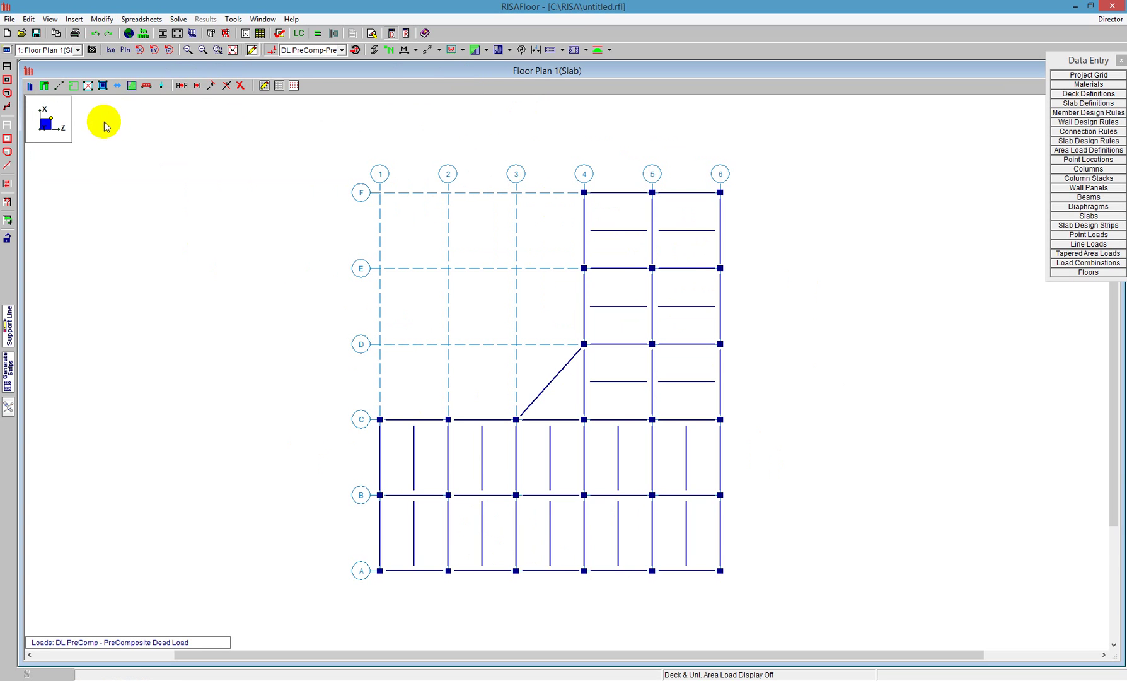
Step: Choose the existing One Way slab definition for drawing the slab perimeter
{"action": "left_click", "coordinate": [74, 88]}
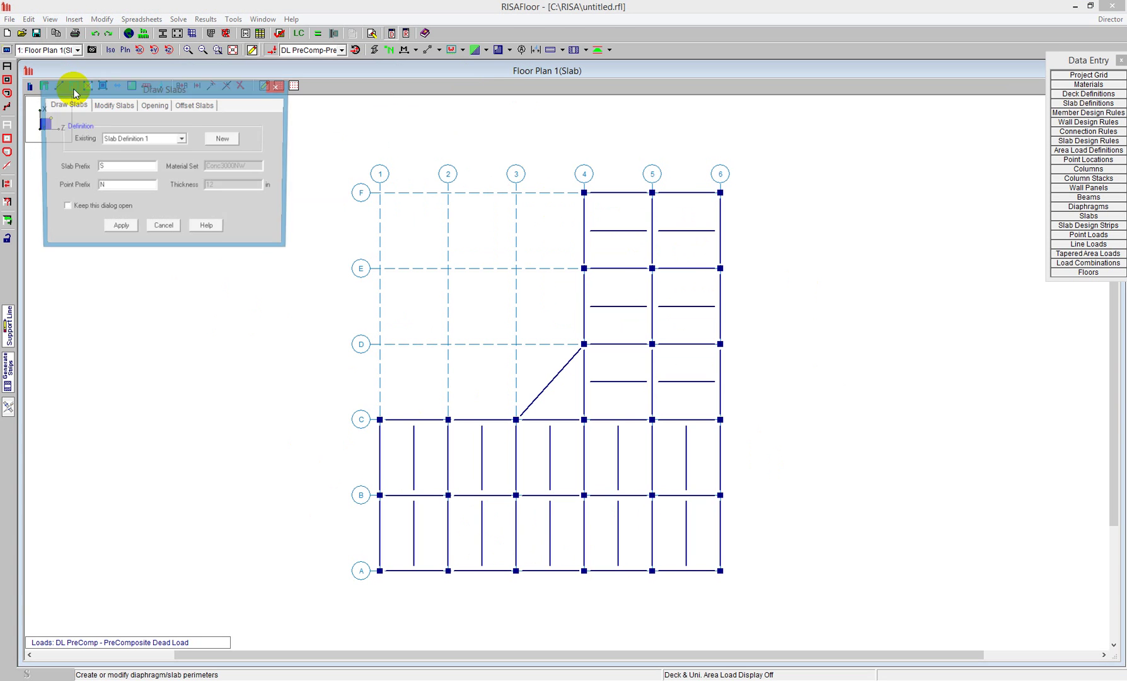
{"action": "left_click", "coordinate": [149, 142]}
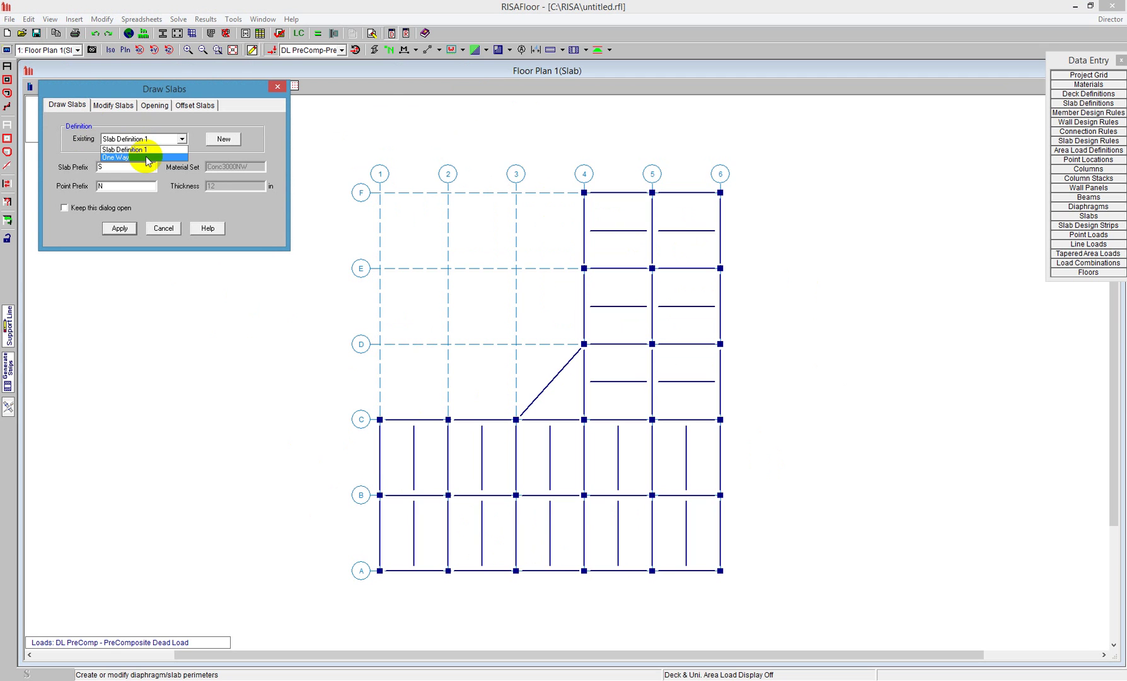
{"action": "left_click", "coordinate": [146, 157]}
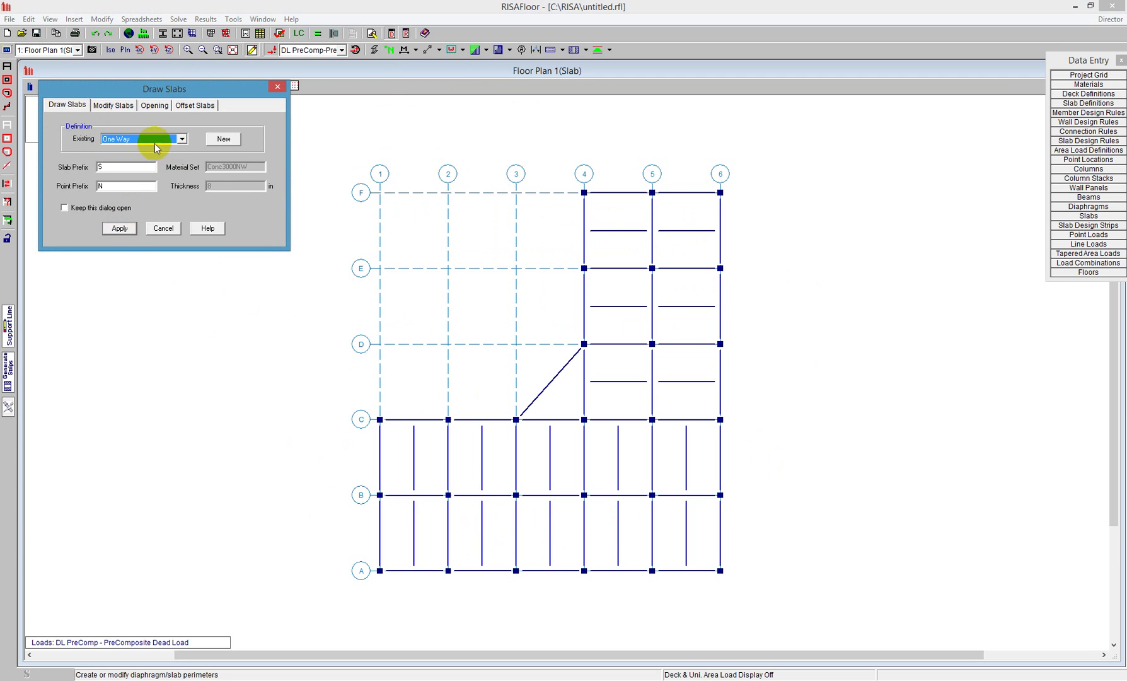
{"action": "left_click", "coordinate": [120, 228]}
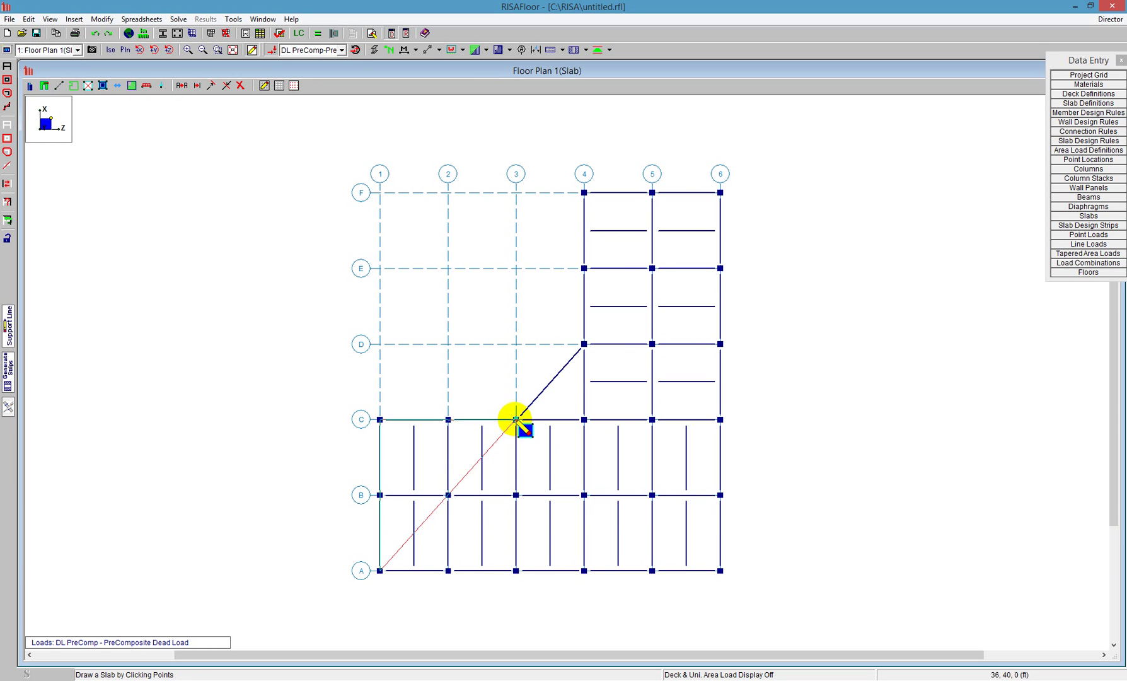
Step: Close the slab outline through nodes D4, F4, F6 and A6, then stop drawing
{"action": "left_click", "coordinate": [584, 344]}
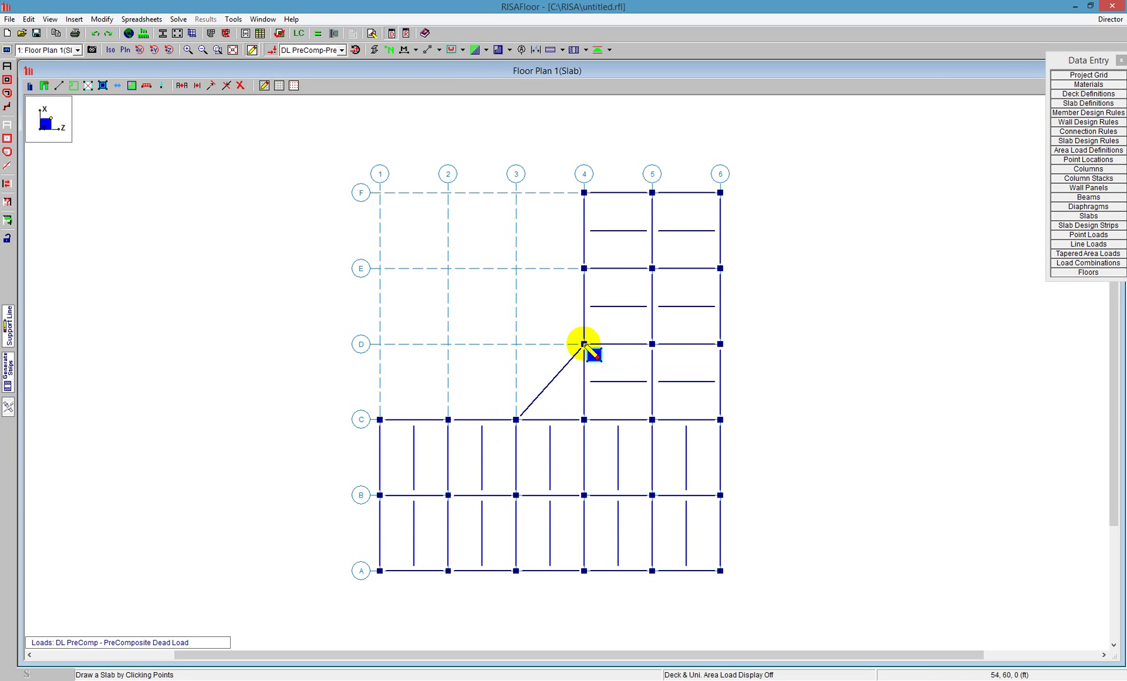
{"action": "left_click", "coordinate": [583, 193]}
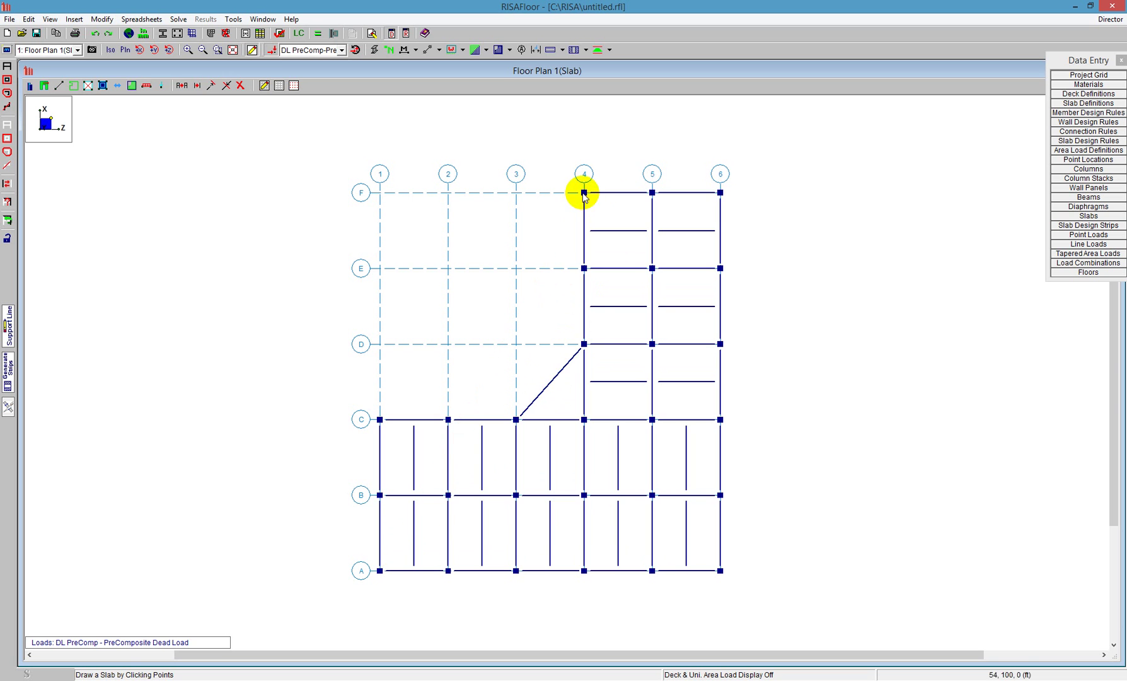
{"action": "left_click", "coordinate": [720, 192]}
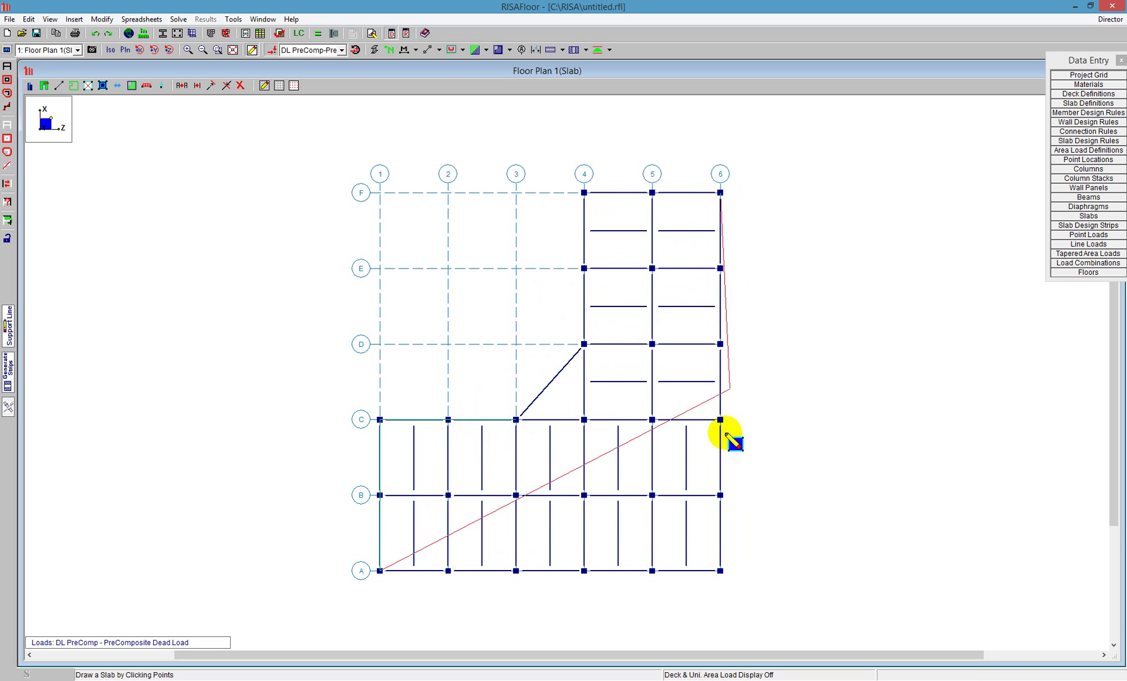
{"action": "left_click", "coordinate": [720, 571]}
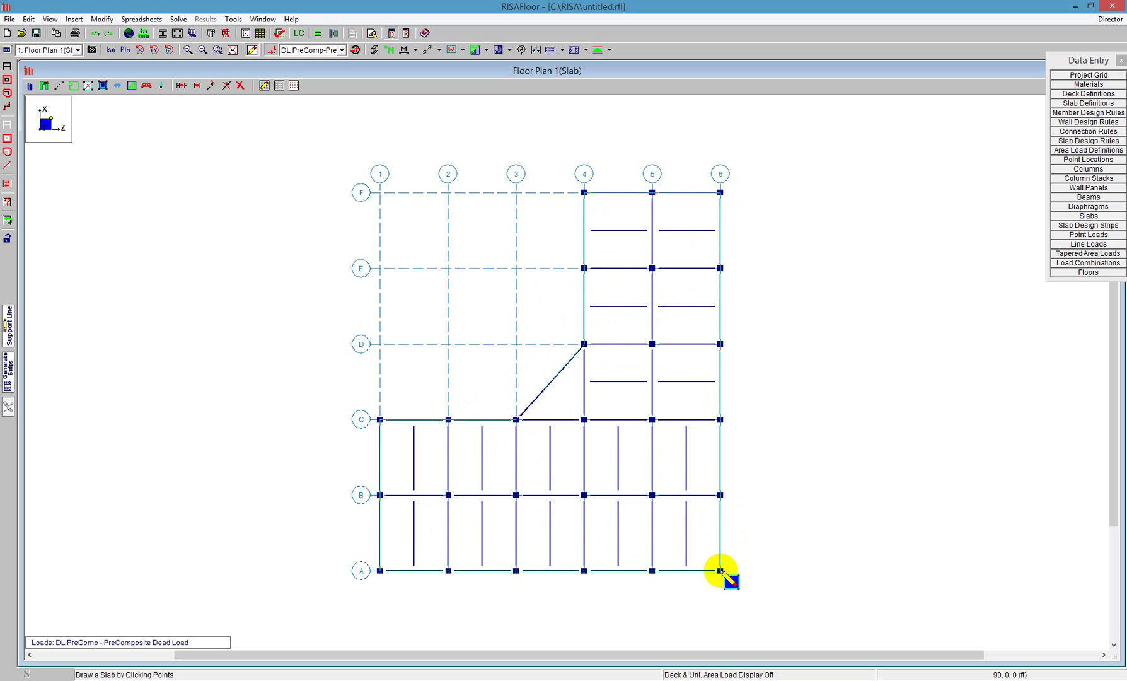
{"action": "scroll", "coordinate": [394, 574], "scroll_direction": "up", "scroll_amount": 3}
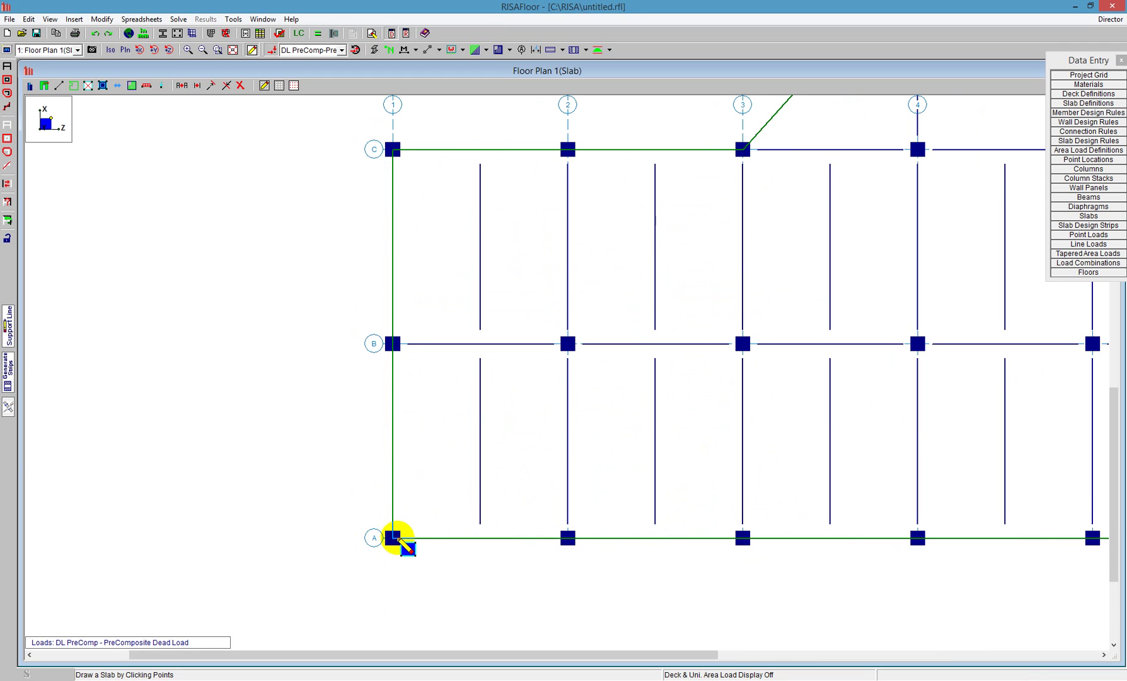
{"action": "scroll", "coordinate": [355, 383], "scroll_direction": "down", "scroll_amount": 3}
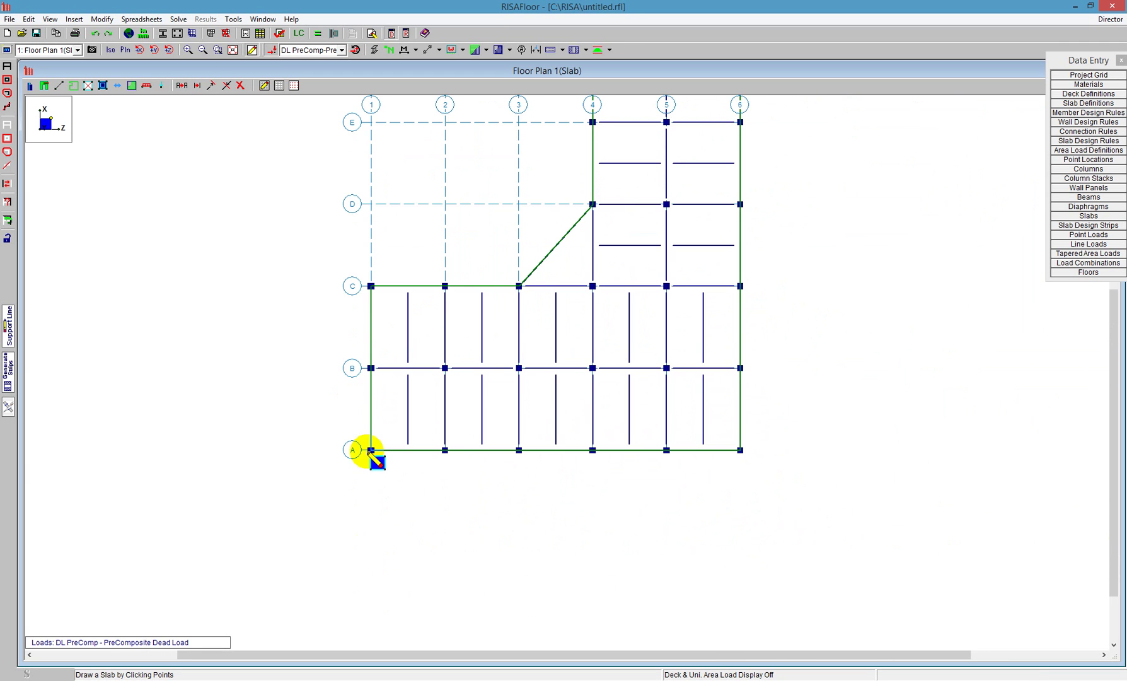
{"action": "right_click", "coordinate": [465, 351]}
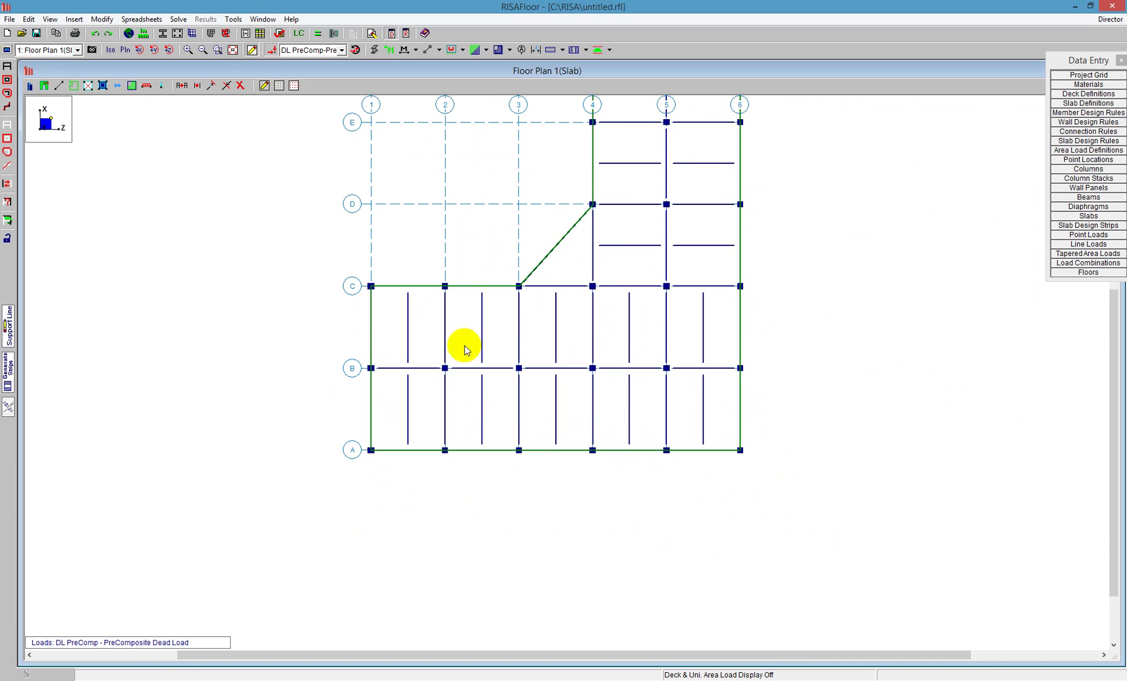
Step: Toggle the slab area fill on and back off to check the slab's extent
{"action": "scroll", "coordinate": [442, 281], "scroll_direction": "up", "scroll_amount": 2}
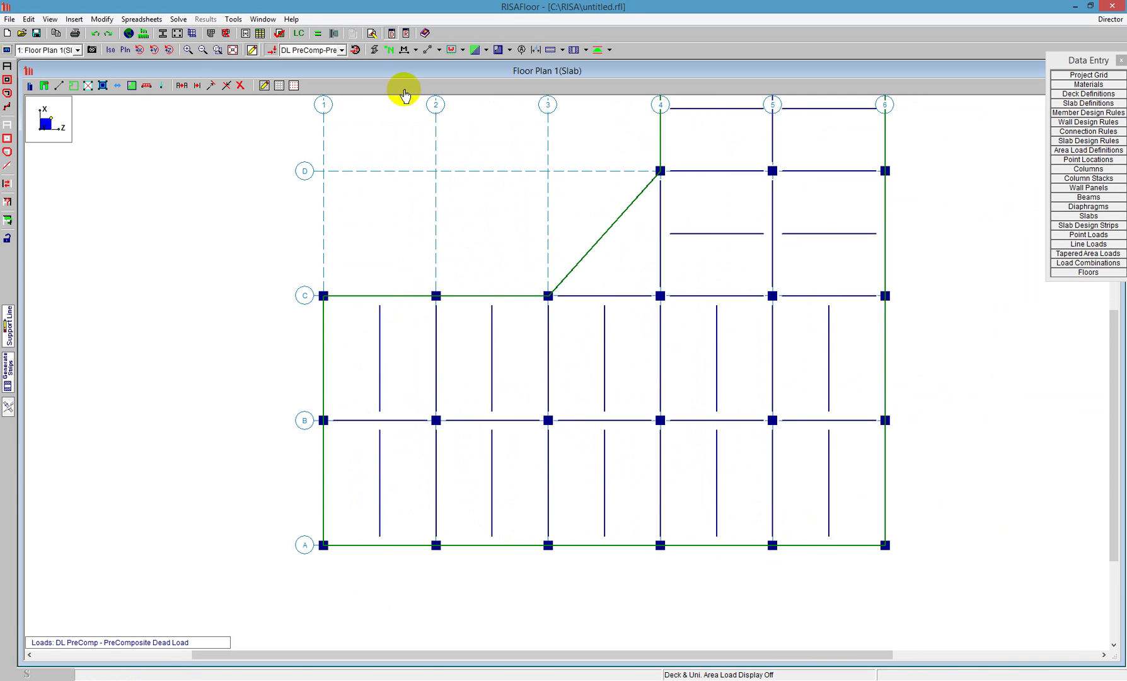
{"action": "left_click", "coordinate": [374, 50]}
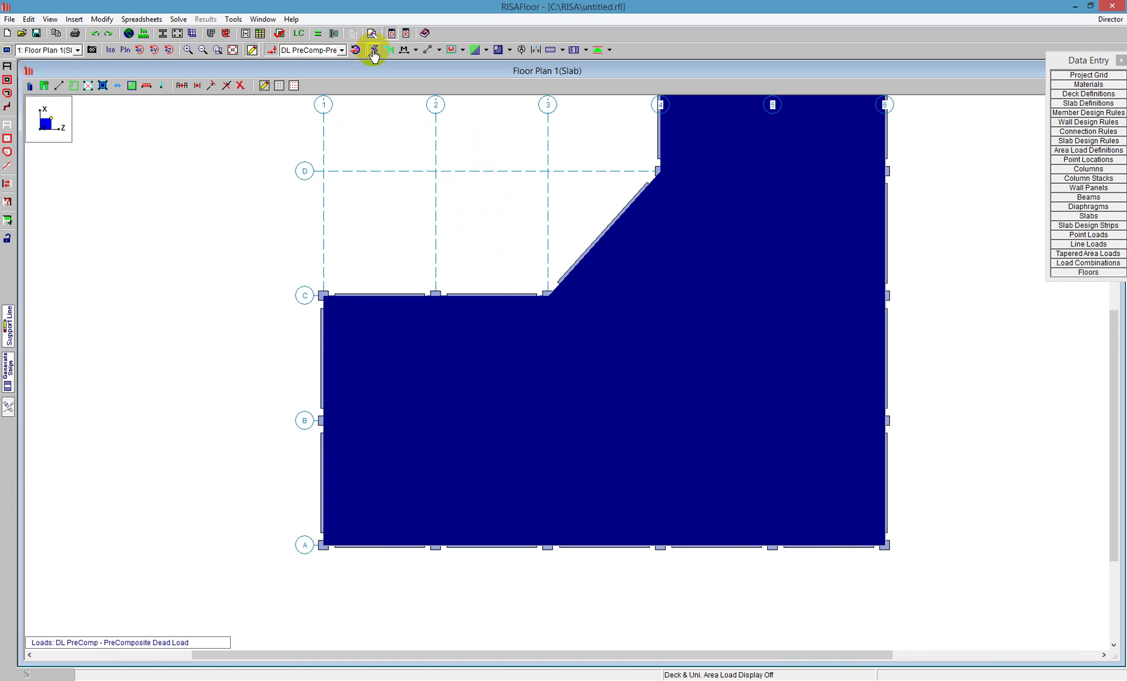
{"action": "scroll", "coordinate": [443, 284], "scroll_direction": "up", "scroll_amount": 2}
{"action": "scroll", "coordinate": [445, 283], "scroll_direction": "down", "scroll_amount": 2}
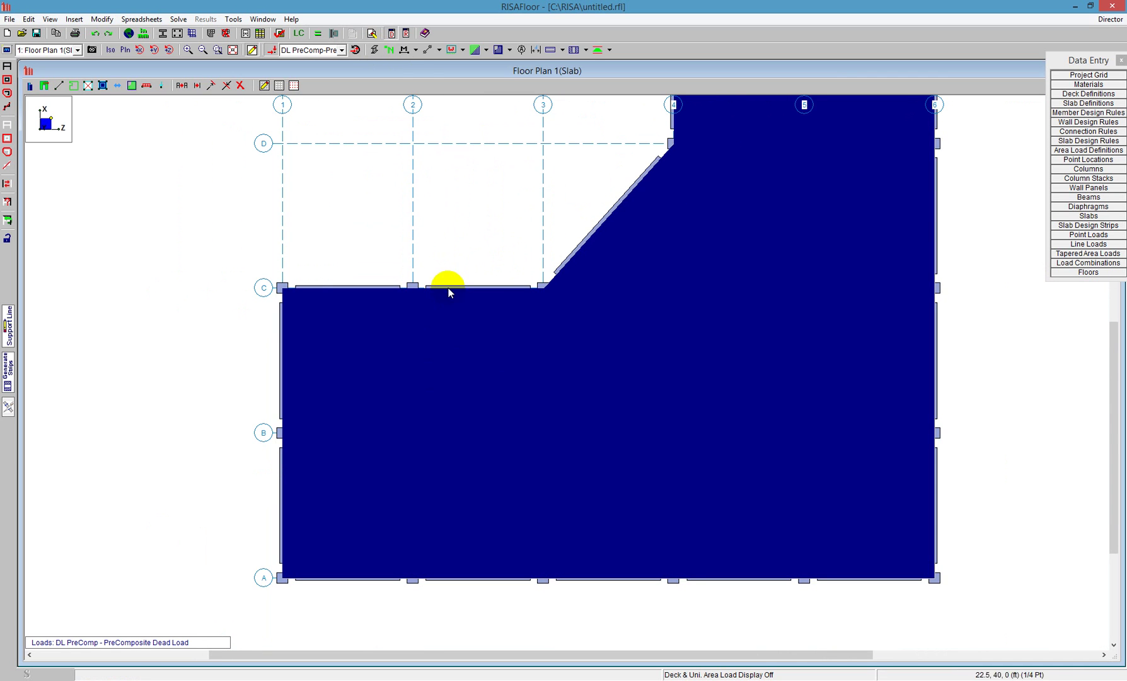
{"action": "left_click", "coordinate": [374, 50]}
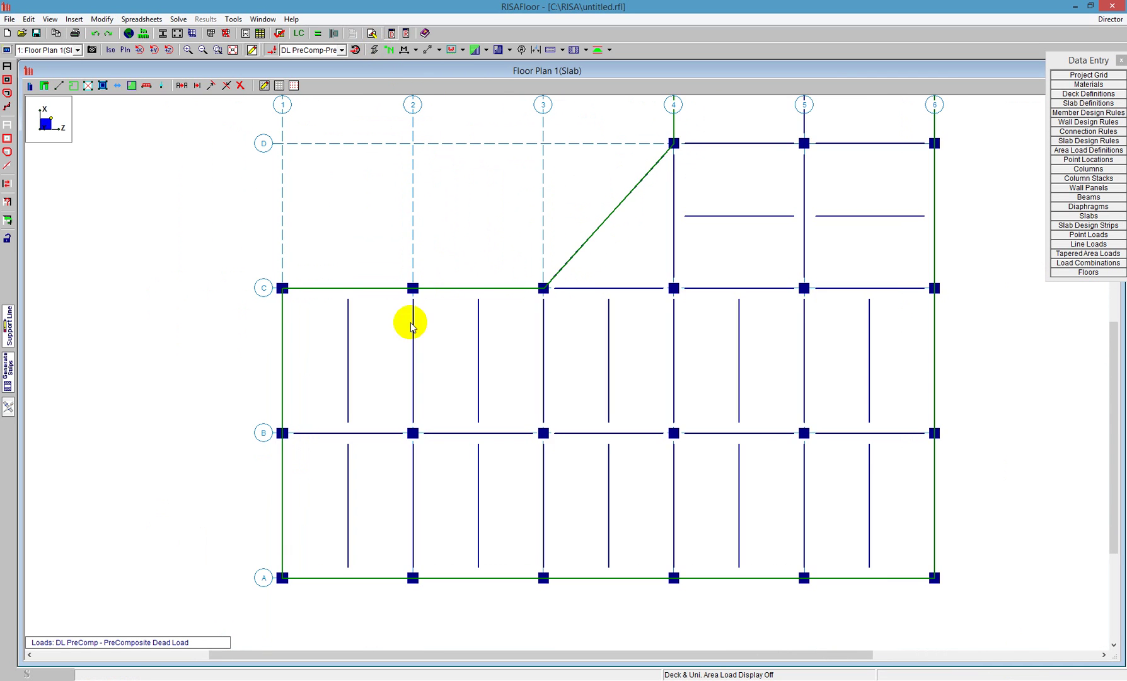
{"action": "scroll", "coordinate": [380, 391], "scroll_direction": "down", "scroll_amount": 1}
{"action": "scroll", "coordinate": [315, 449], "scroll_direction": "down", "scroll_amount": 1}
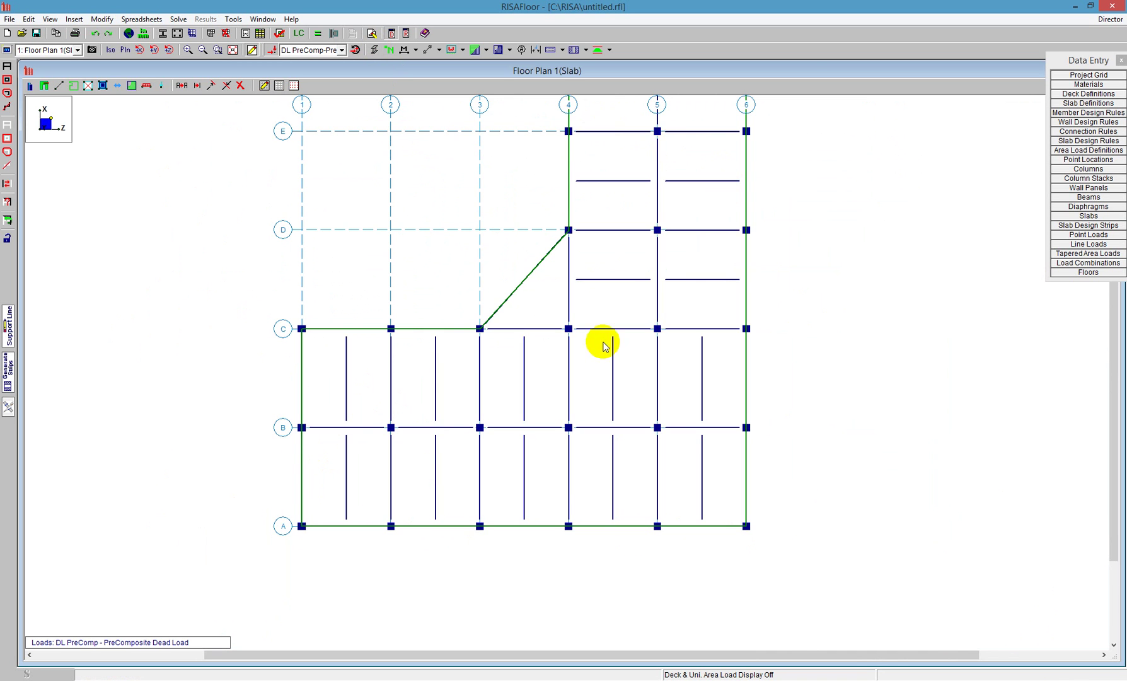
{"action": "scroll", "coordinate": [602, 342], "scroll_direction": "down", "scroll_amount": 3}
{"action": "scroll", "coordinate": [591, 176], "scroll_direction": "up", "scroll_amount": 1}
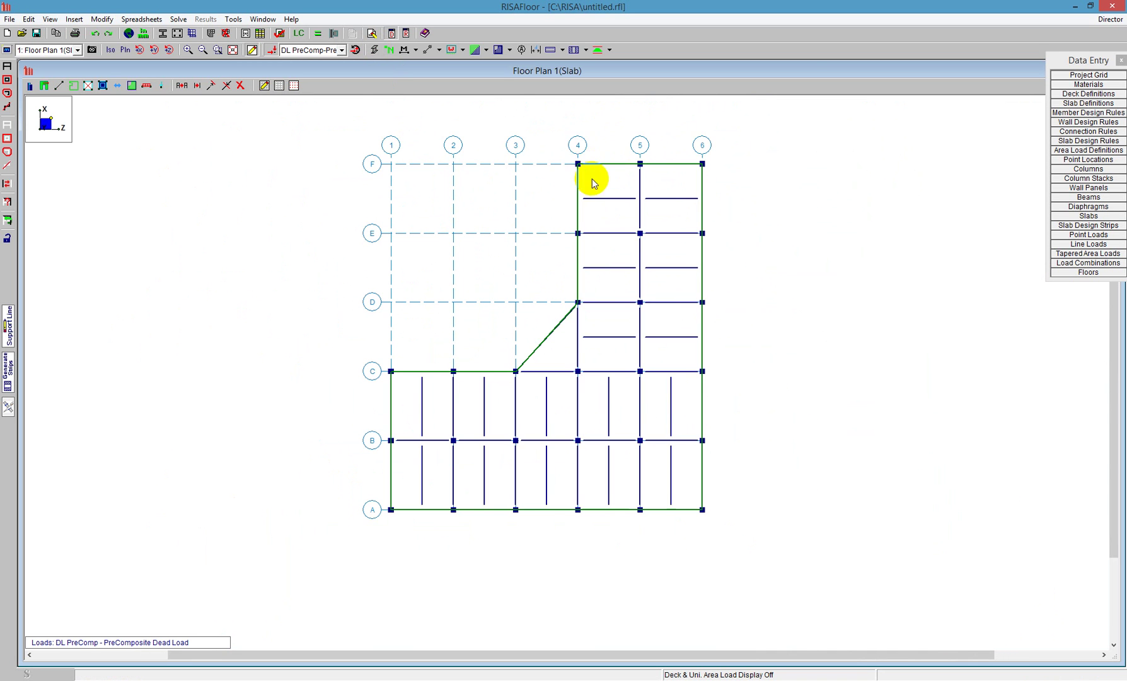
Step: Offset all slab edges outward by 2 ft by picking the slab
{"action": "left_click", "coordinate": [100, 91]}
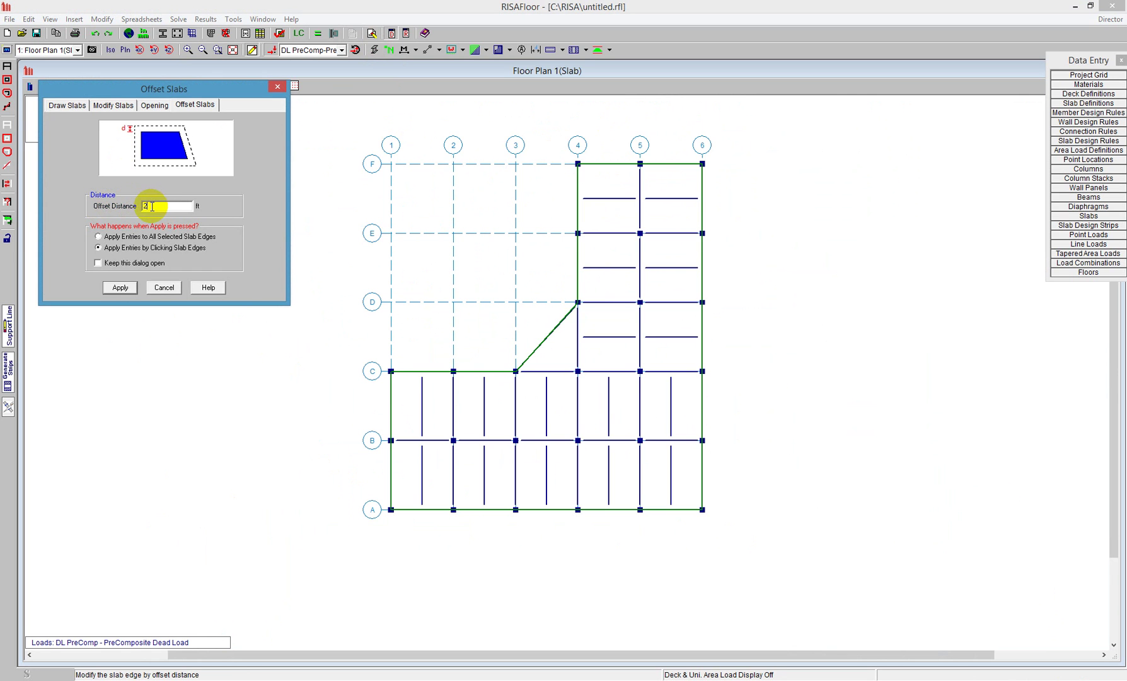
{"action": "left_click", "coordinate": [117, 288]}
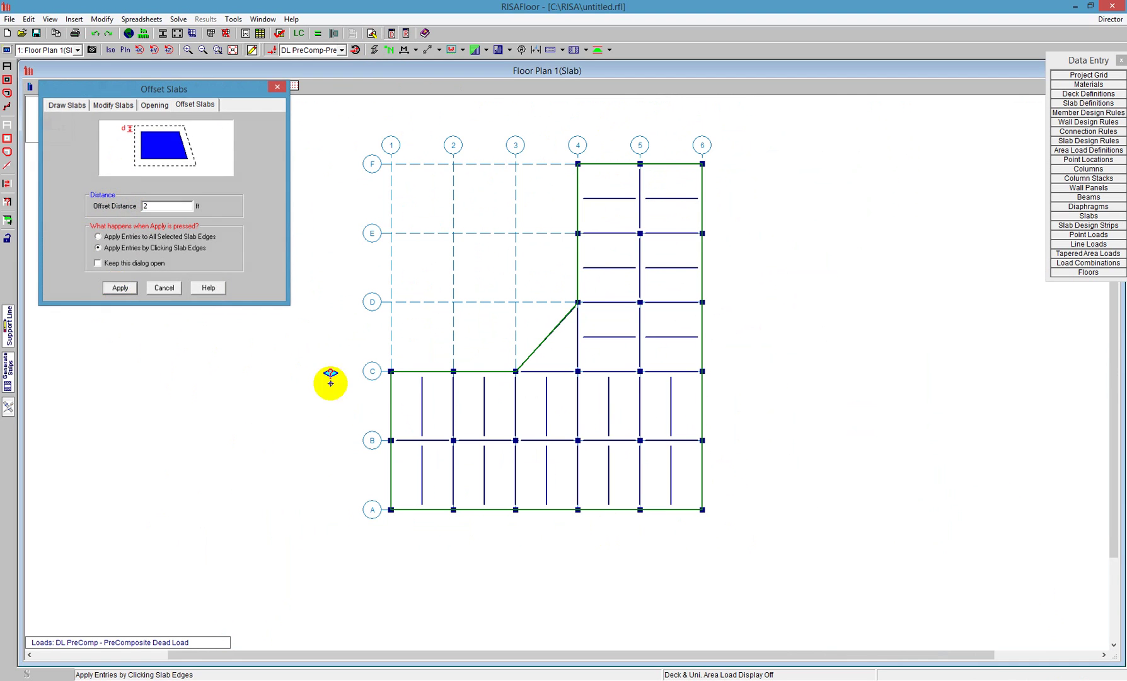
{"action": "left_click", "coordinate": [519, 418]}
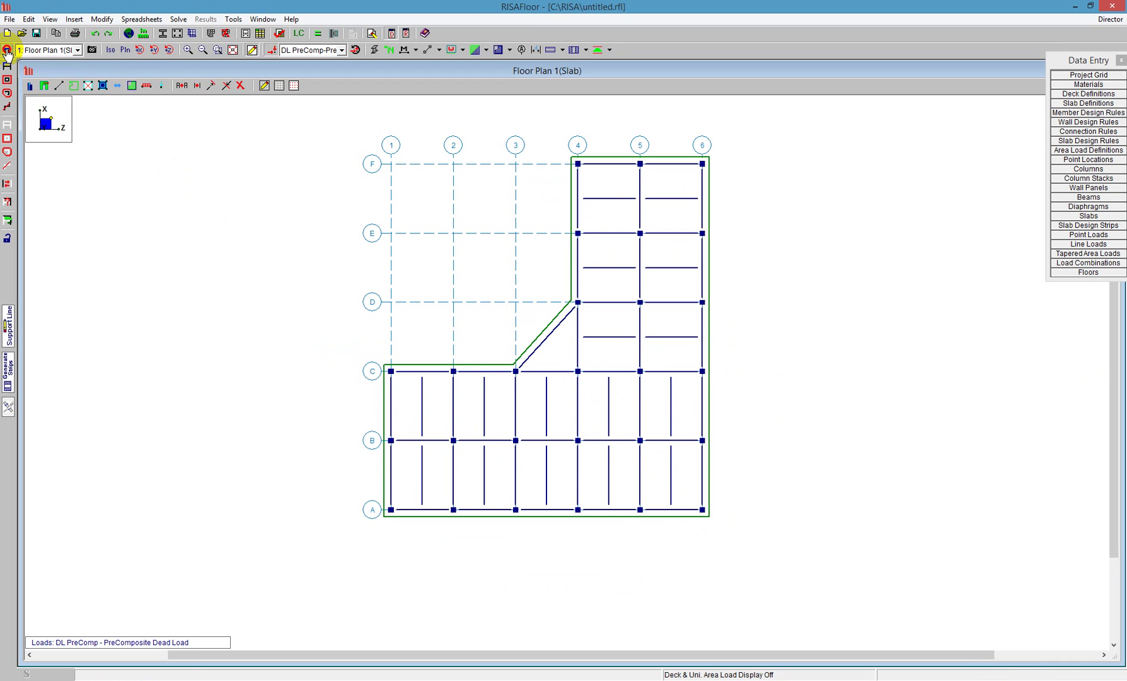
Step: Turn on One-Way Slab Direction arrows and Bay Outline display in the slab plot options
{"action": "left_click", "coordinate": [7, 50]}
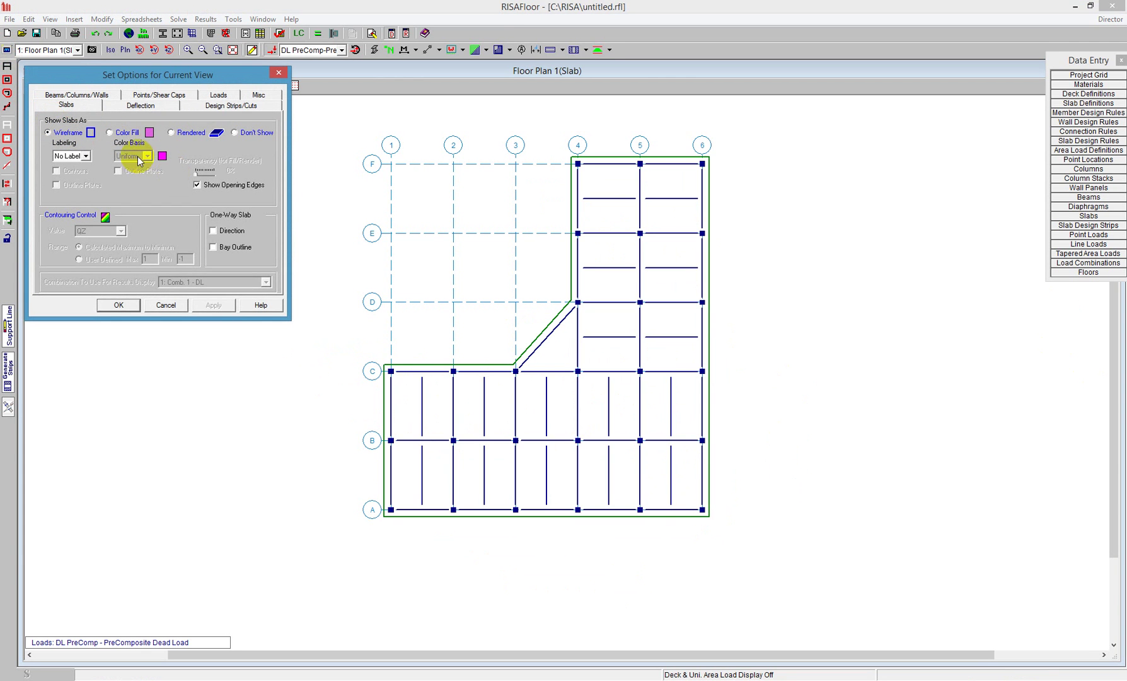
{"action": "left_click", "coordinate": [238, 249]}
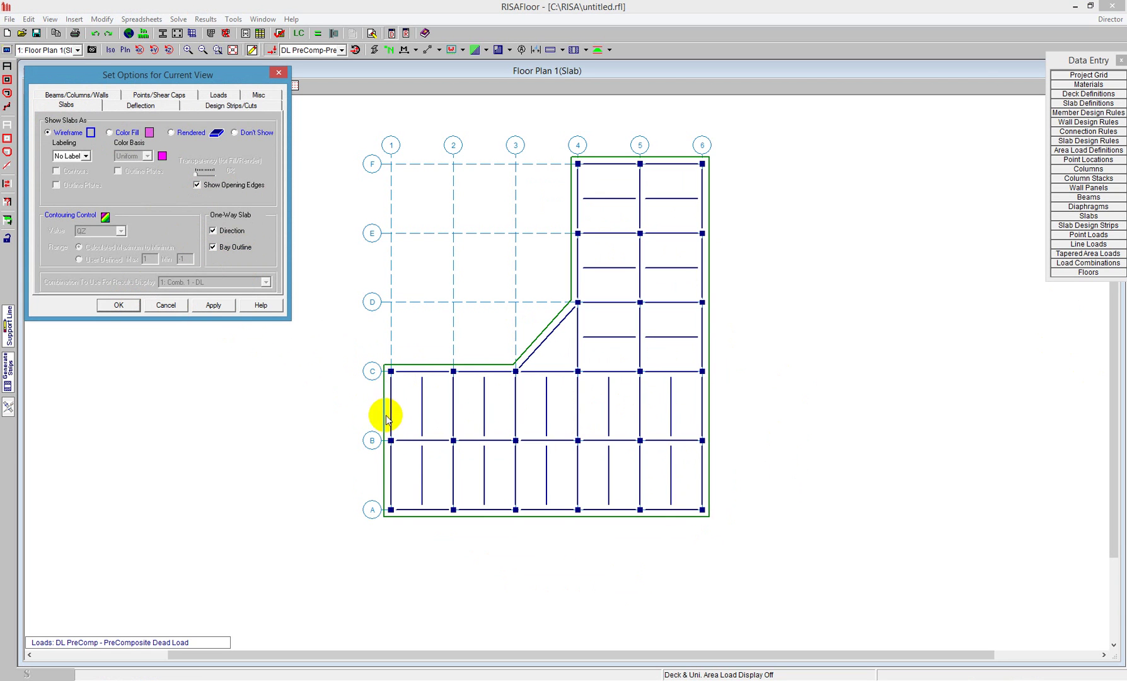
{"action": "left_click", "coordinate": [118, 305]}
{"action": "scroll", "coordinate": [393, 430], "scroll_direction": "up", "scroll_amount": 5}
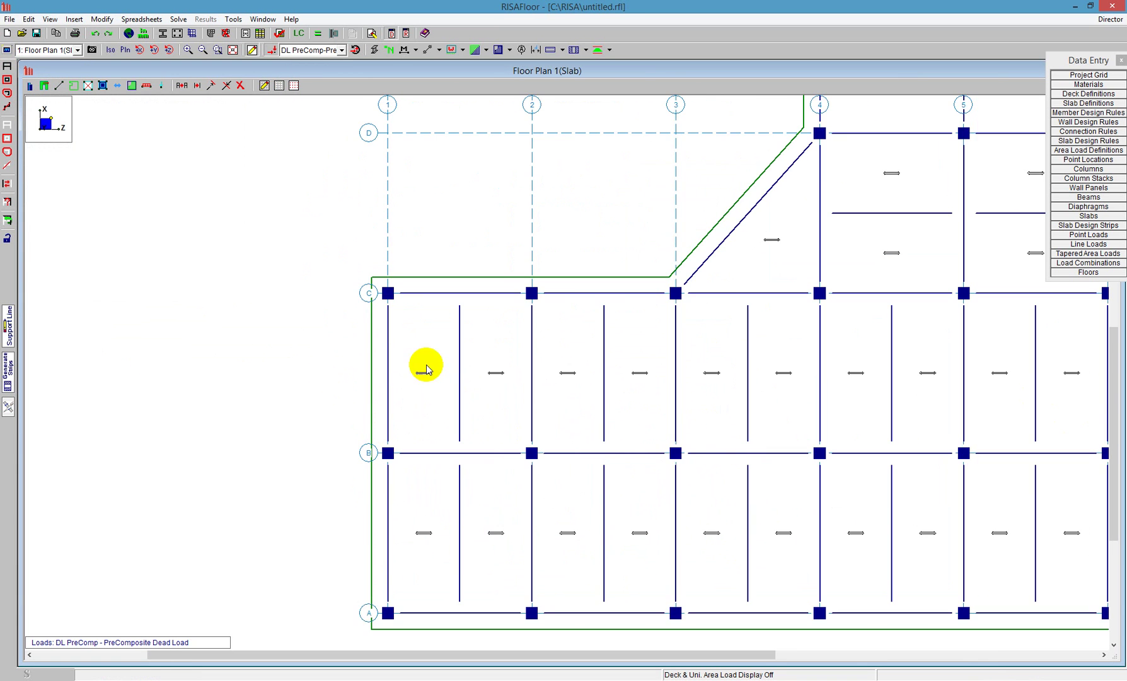
Step: Set the bays between grids 4–6 and C–F to span one-way parallel to the X axis
{"action": "scroll", "coordinate": [368, 323], "scroll_direction": "down", "scroll_amount": 4}
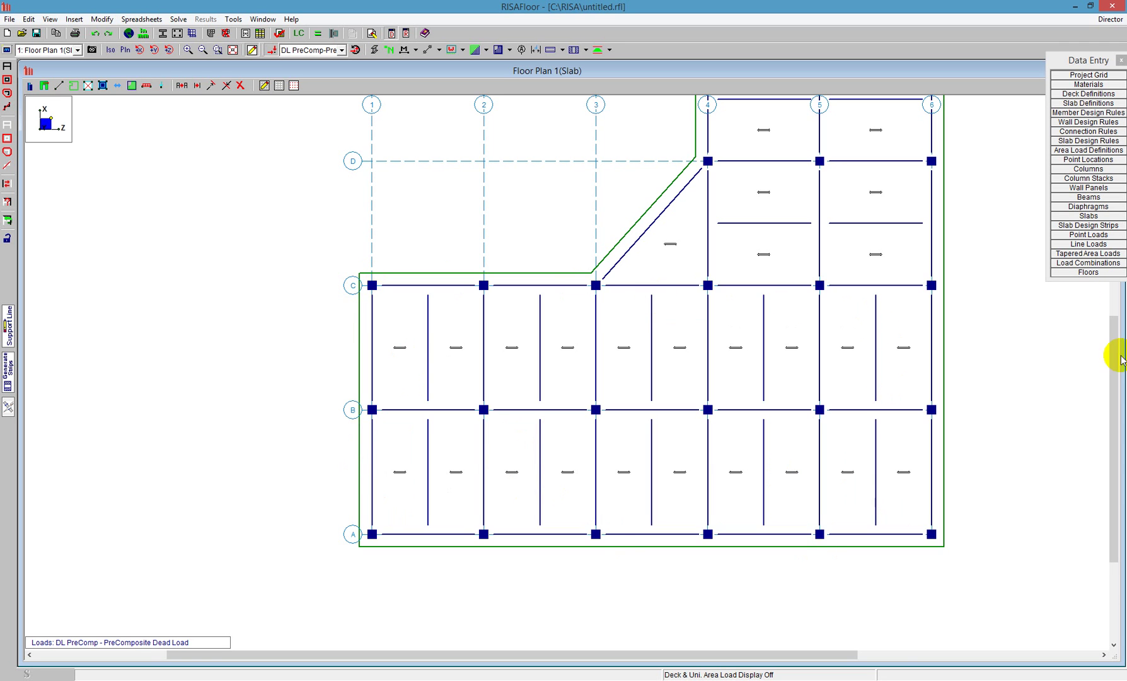
{"action": "scroll", "coordinate": [510, 501], "scroll_direction": "down", "scroll_amount": 1}
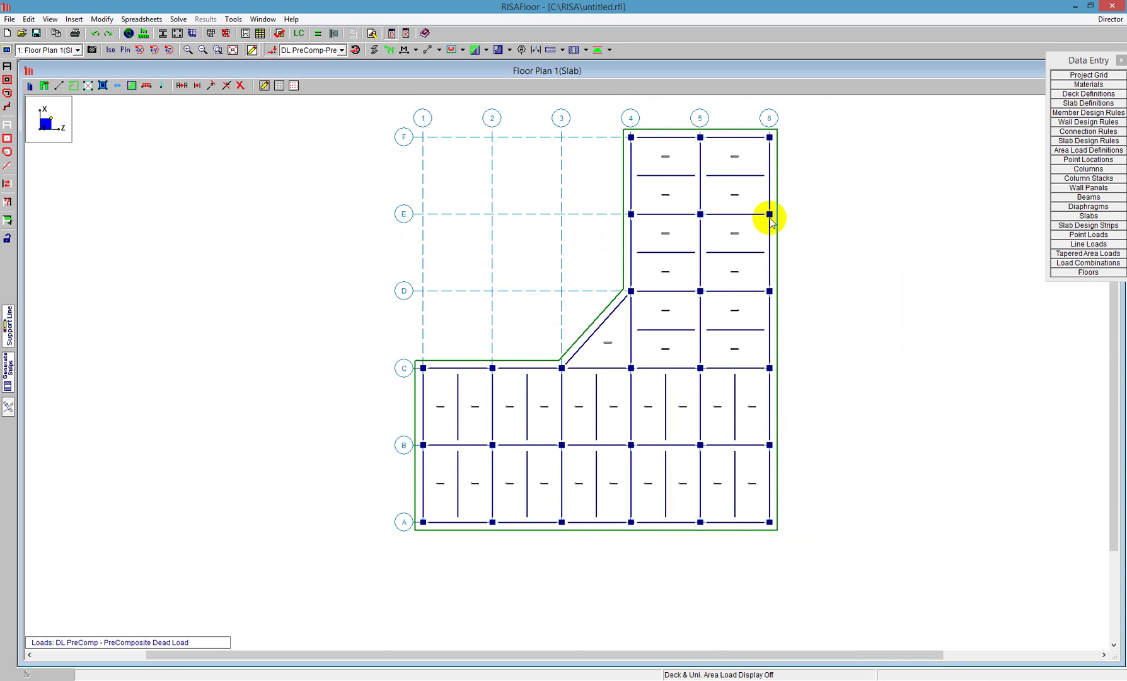
{"action": "scroll", "coordinate": [785, 163], "scroll_direction": "up", "scroll_amount": 1}
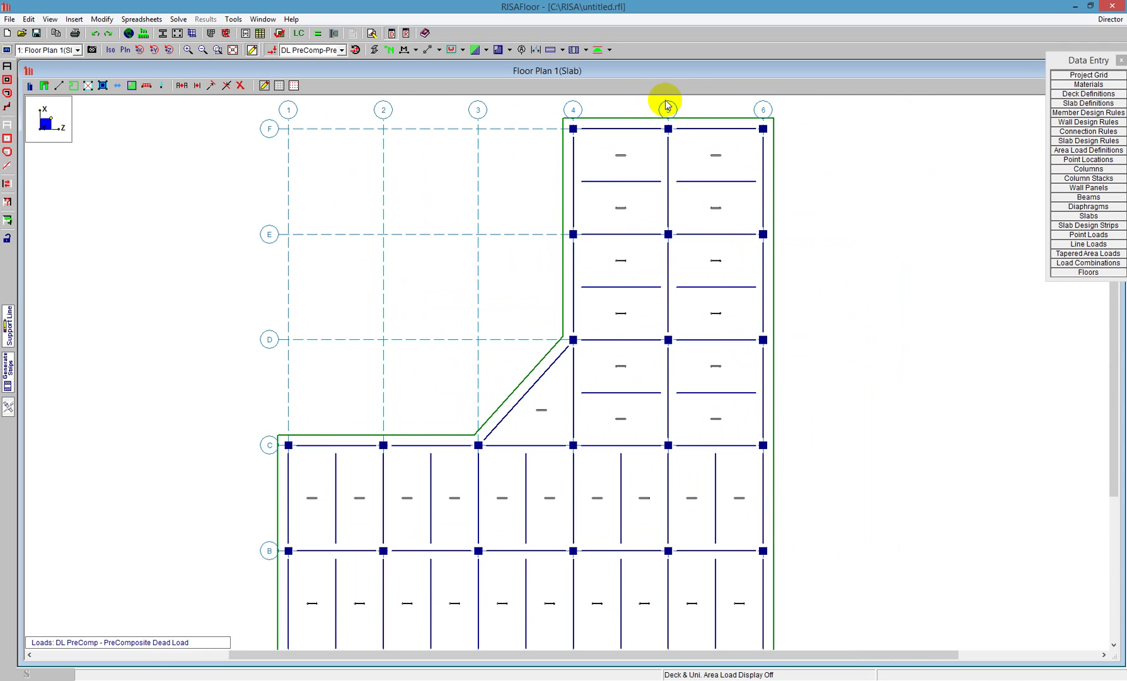
{"action": "left_click", "coordinate": [118, 88]}
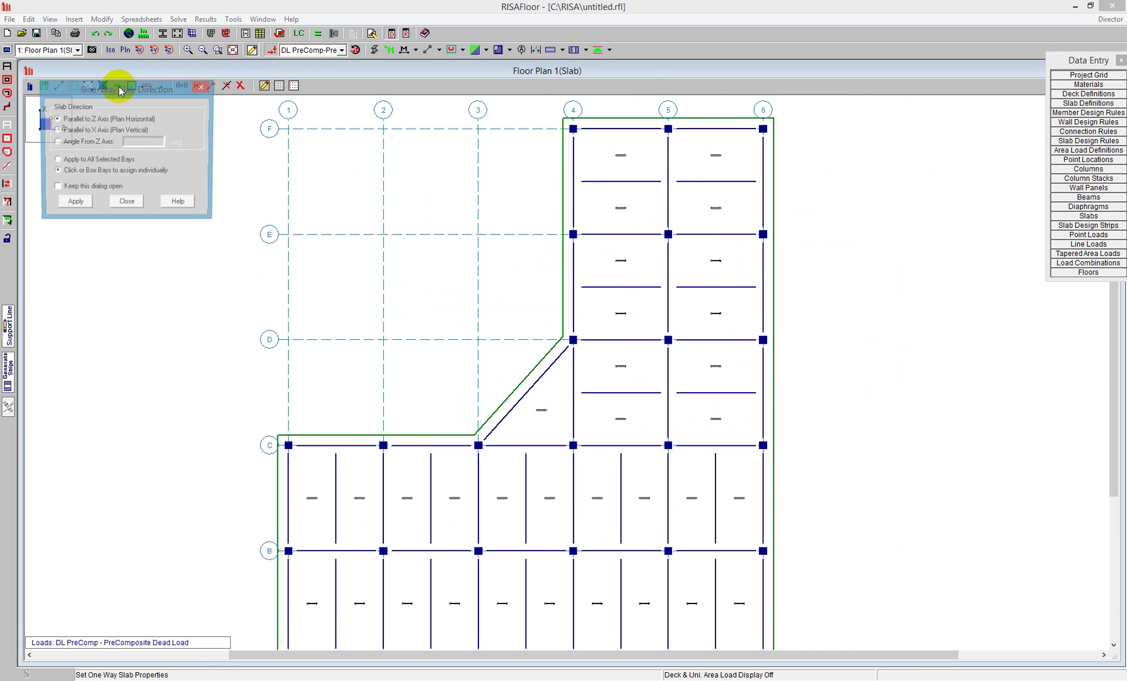
{"action": "left_click_drag", "start_coordinate": [118, 90], "coordinate": [199, 172]}
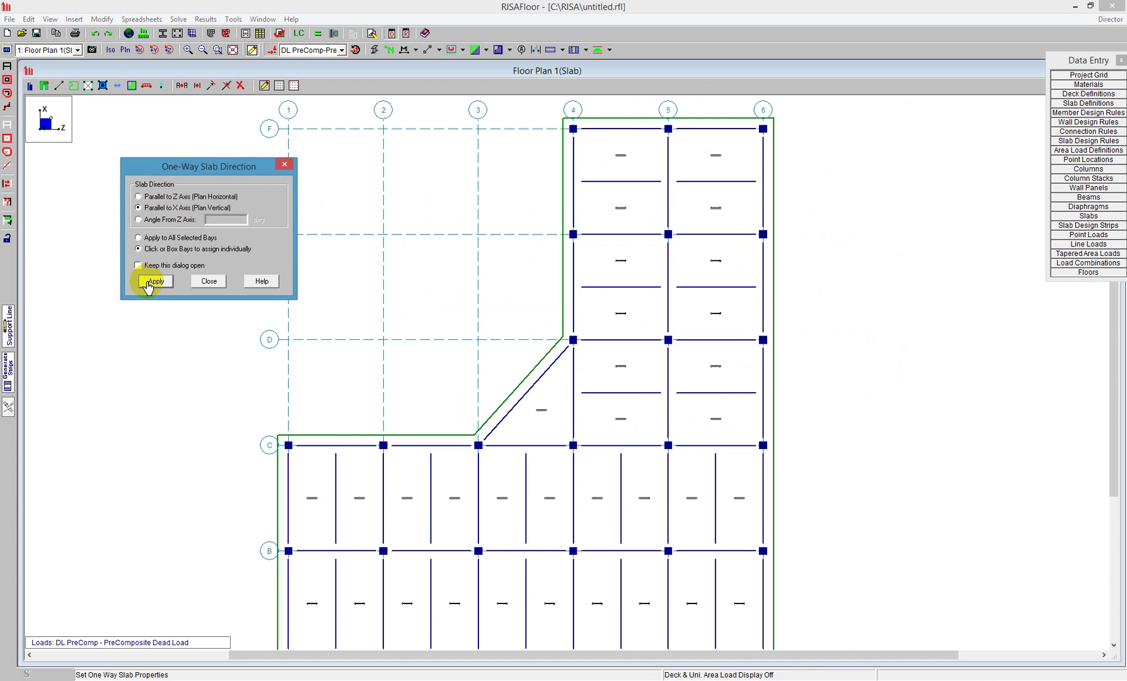
{"action": "left_click", "coordinate": [151, 282]}
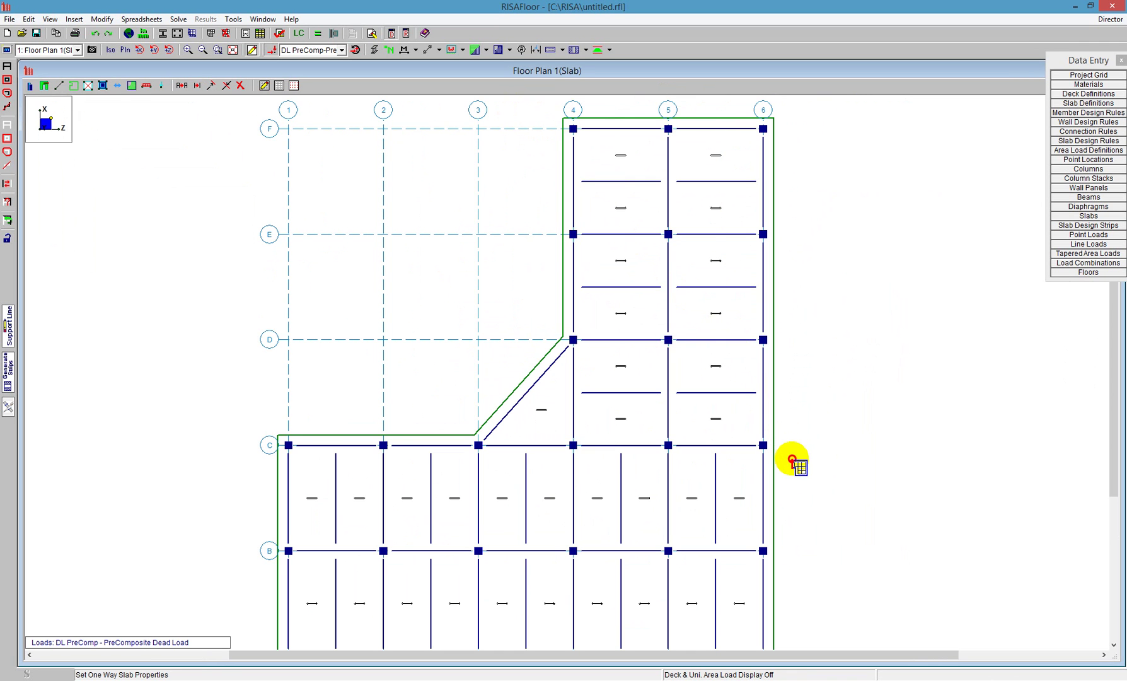
{"action": "left_click", "coordinate": [730, 450]}
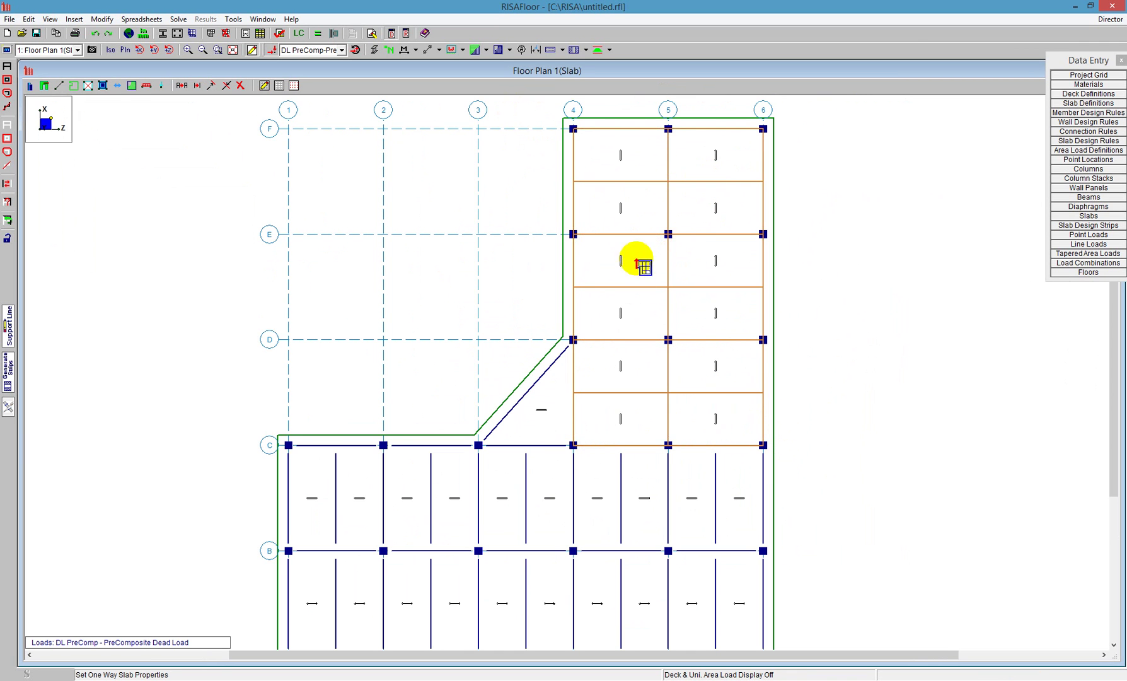
{"action": "scroll", "coordinate": [636, 261], "scroll_direction": "up", "scroll_amount": 5}
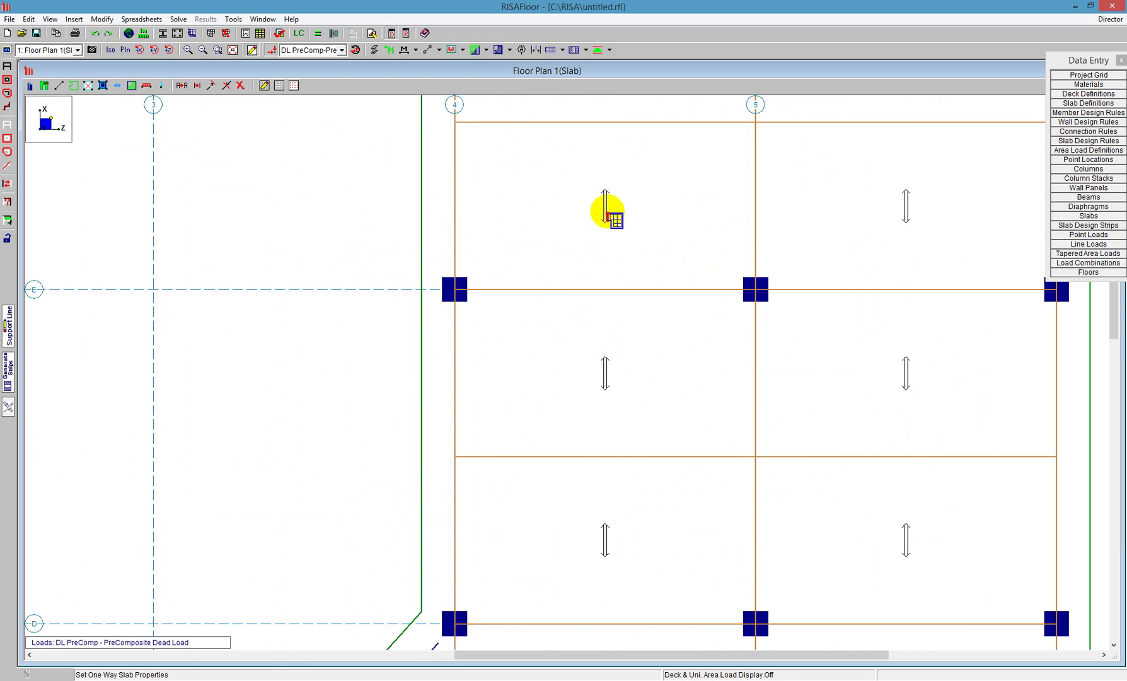
{"action": "scroll", "coordinate": [606, 213], "scroll_direction": "down", "scroll_amount": 3}
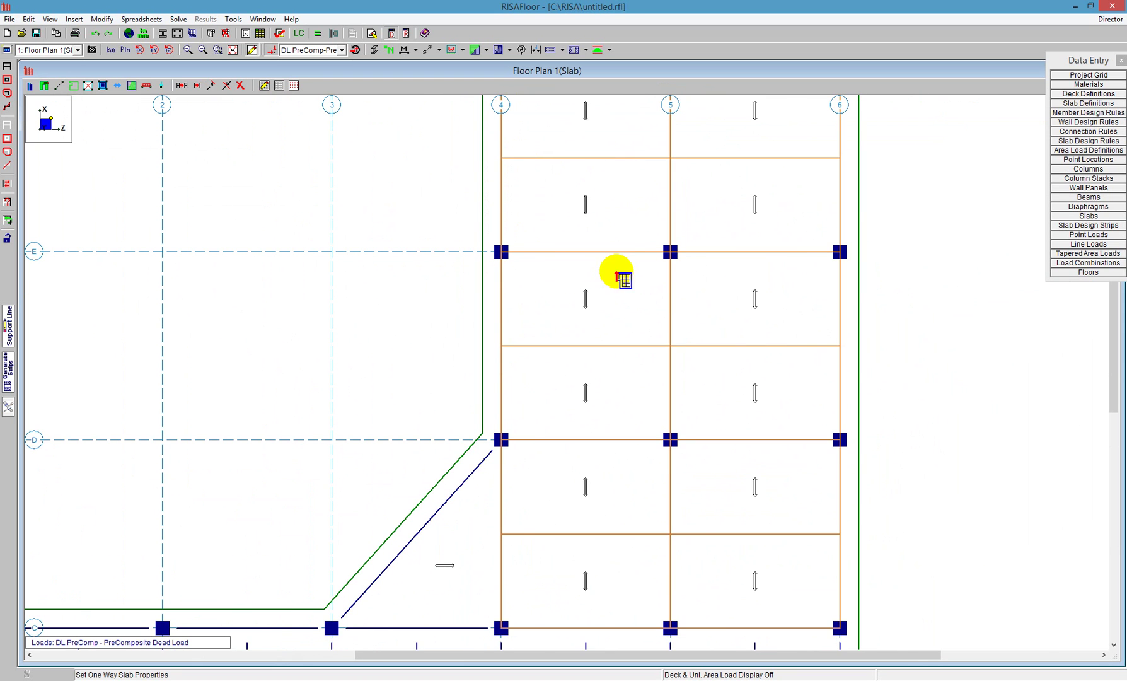
{"action": "scroll", "coordinate": [507, 185], "scroll_direction": "down", "scroll_amount": 2}
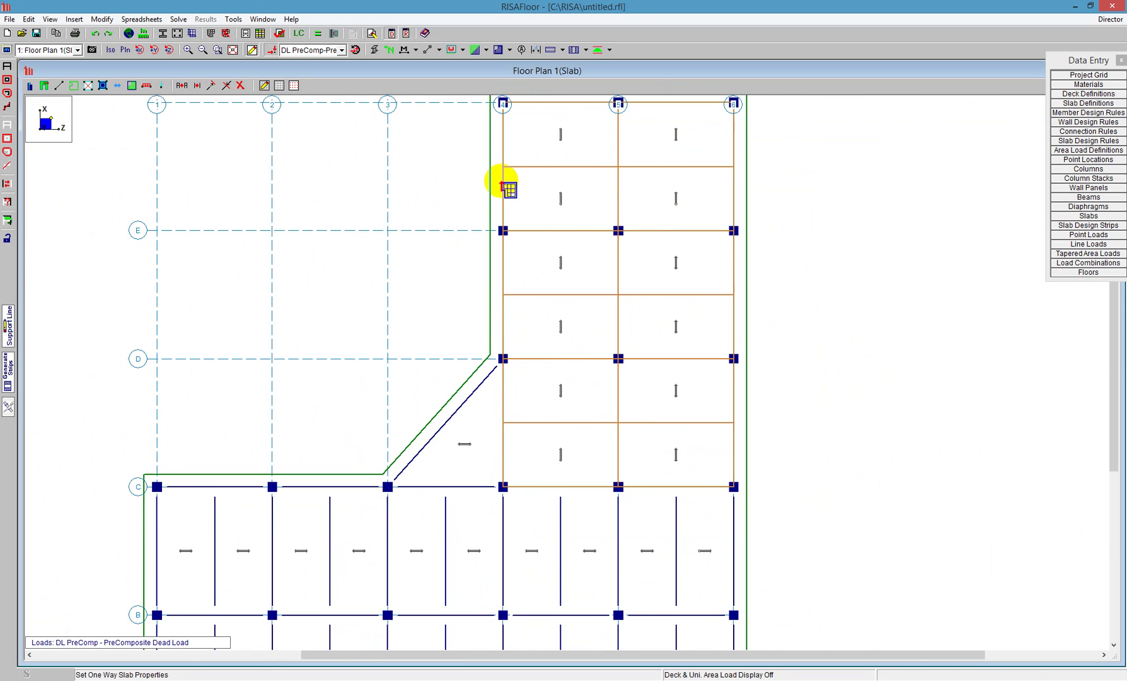
{"action": "scroll", "coordinate": [487, 371], "scroll_direction": "down", "scroll_amount": 1}
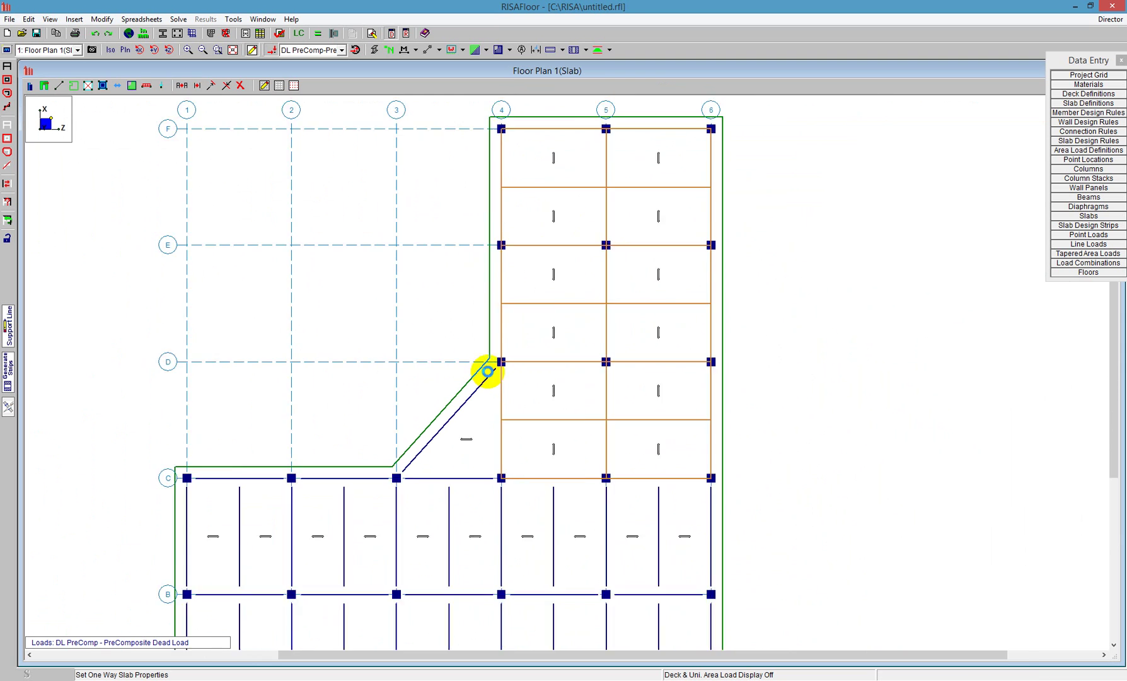
{"action": "scroll", "coordinate": [487, 372], "scroll_direction": "down", "scroll_amount": 2}
{"action": "scroll", "coordinate": [581, 421], "scroll_direction": "up", "scroll_amount": 3}
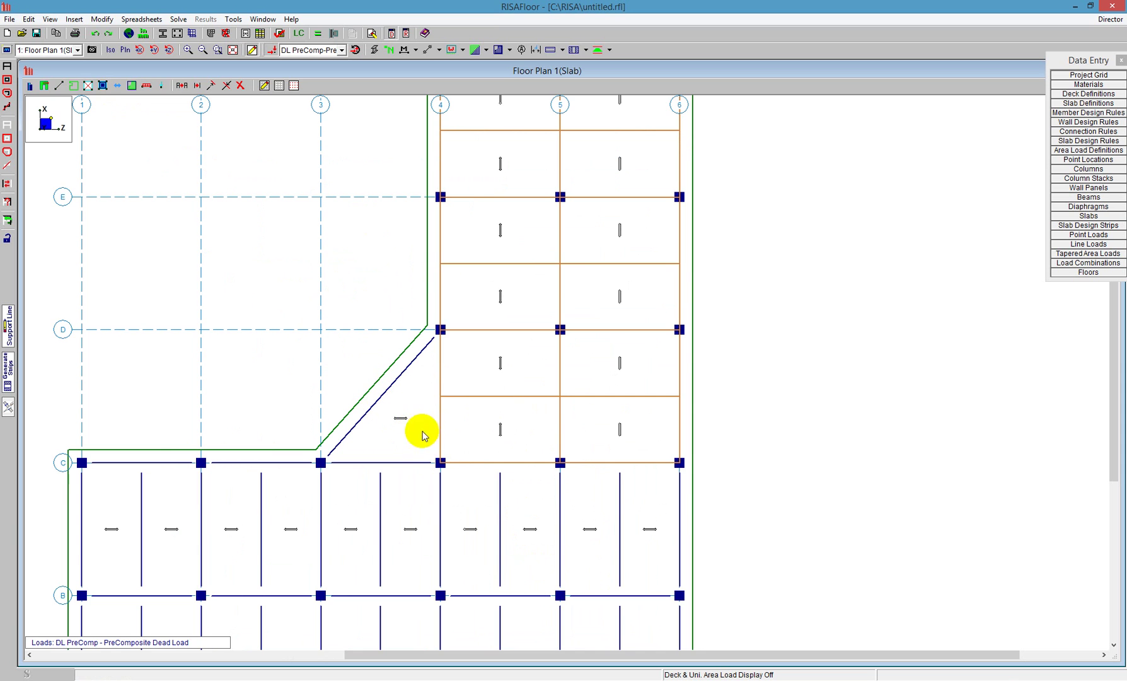
Step: Give the triangular bay at grids 3–4/C–D a one-way span at 135° from Z
{"action": "left_click", "coordinate": [118, 86]}
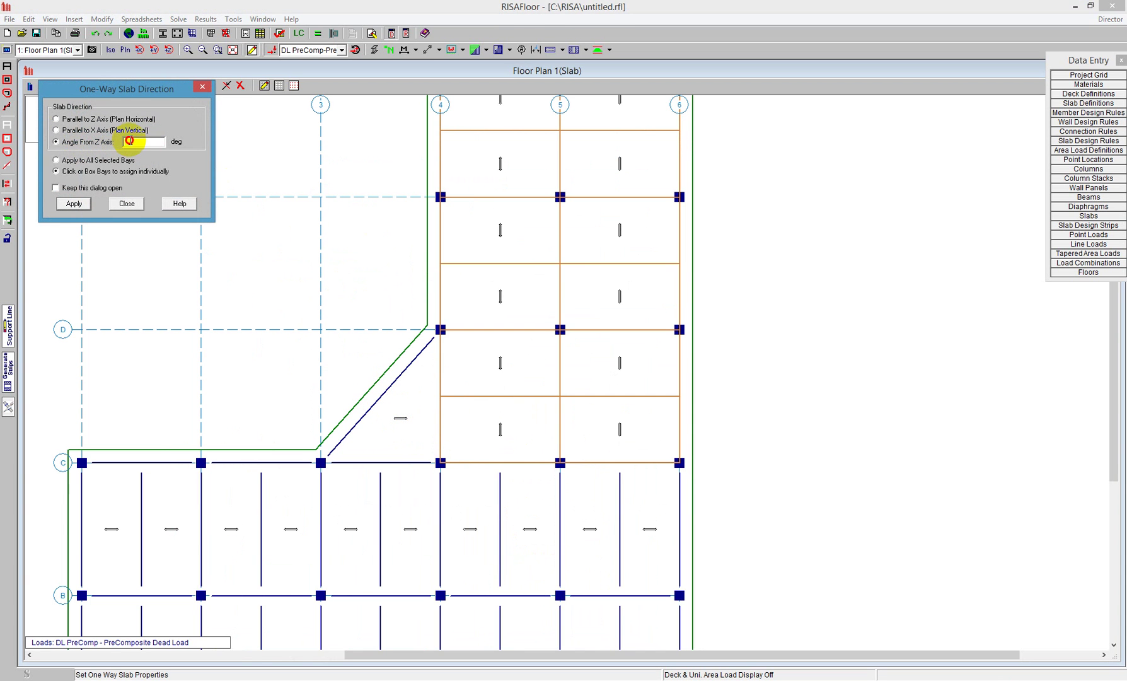
{"action": "key", "text": "BackSpace"}
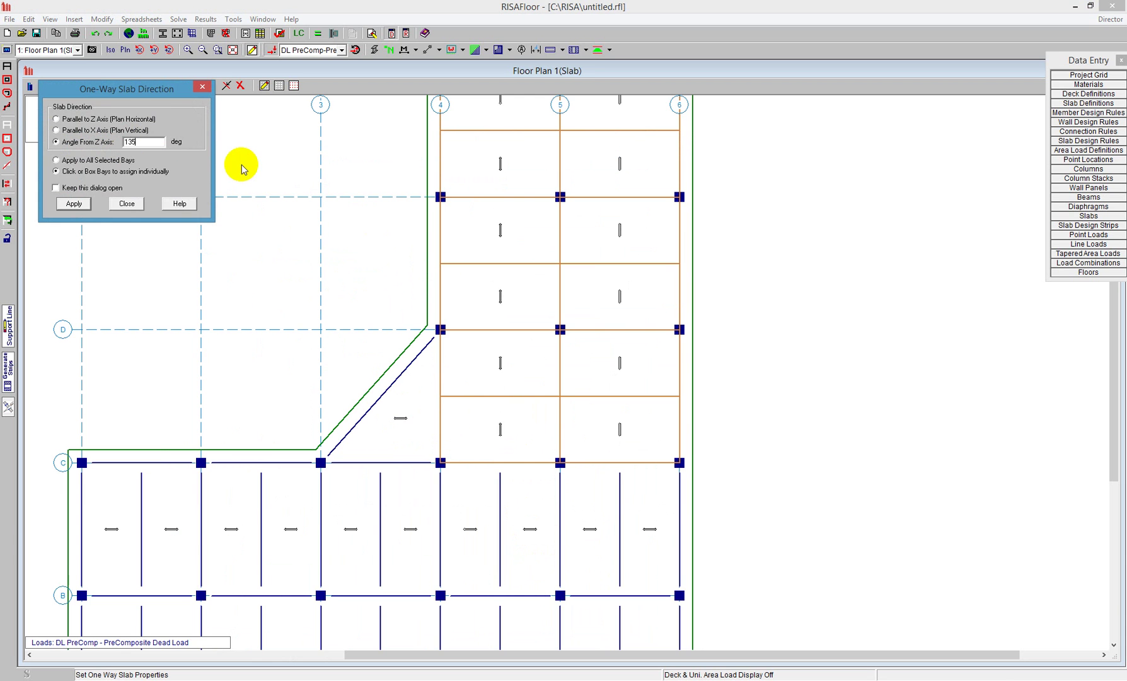
{"action": "left_click", "coordinate": [71, 204]}
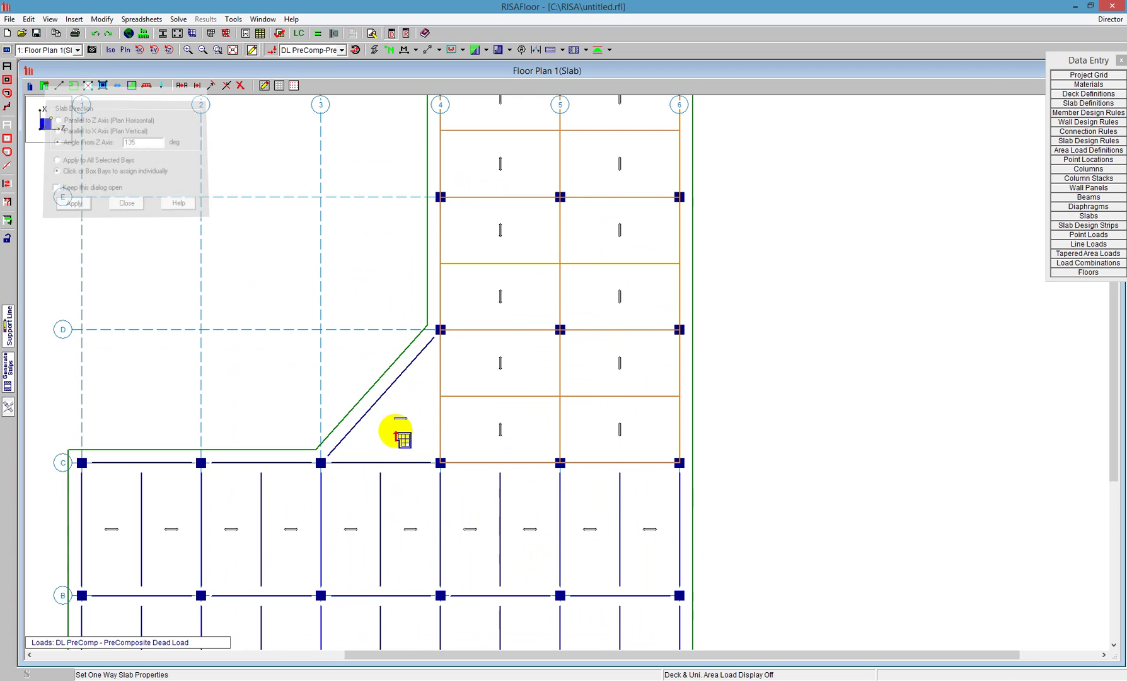
{"action": "left_click", "coordinate": [431, 431]}
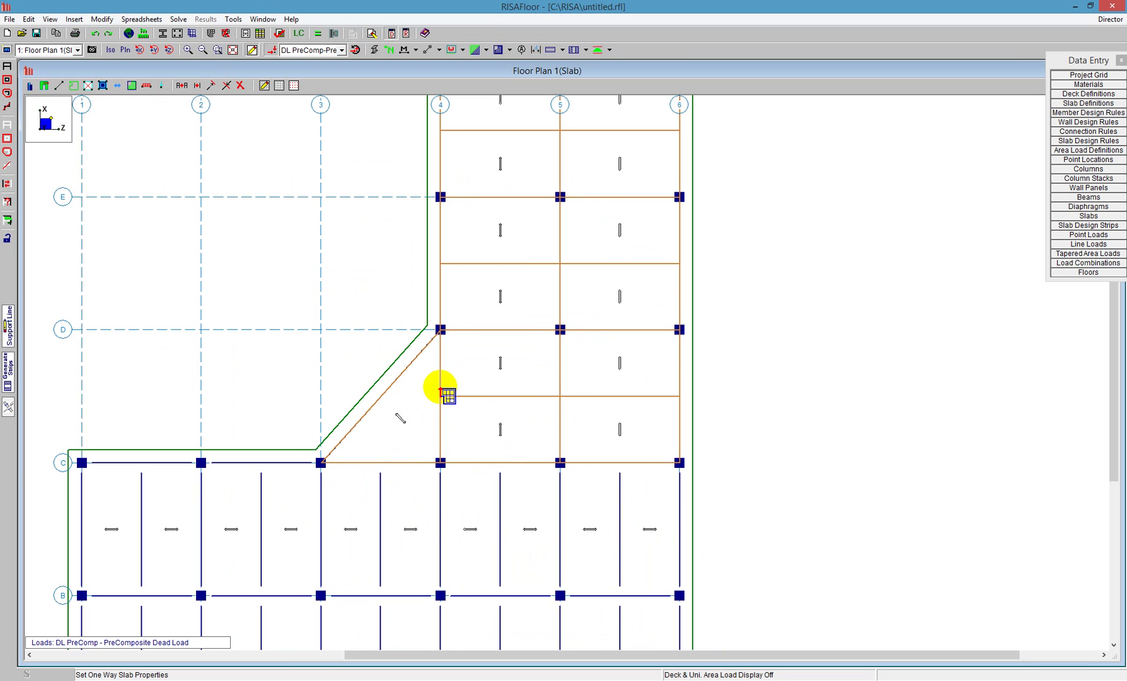
{"action": "scroll", "coordinate": [526, 322], "scroll_direction": "down", "scroll_amount": 2}
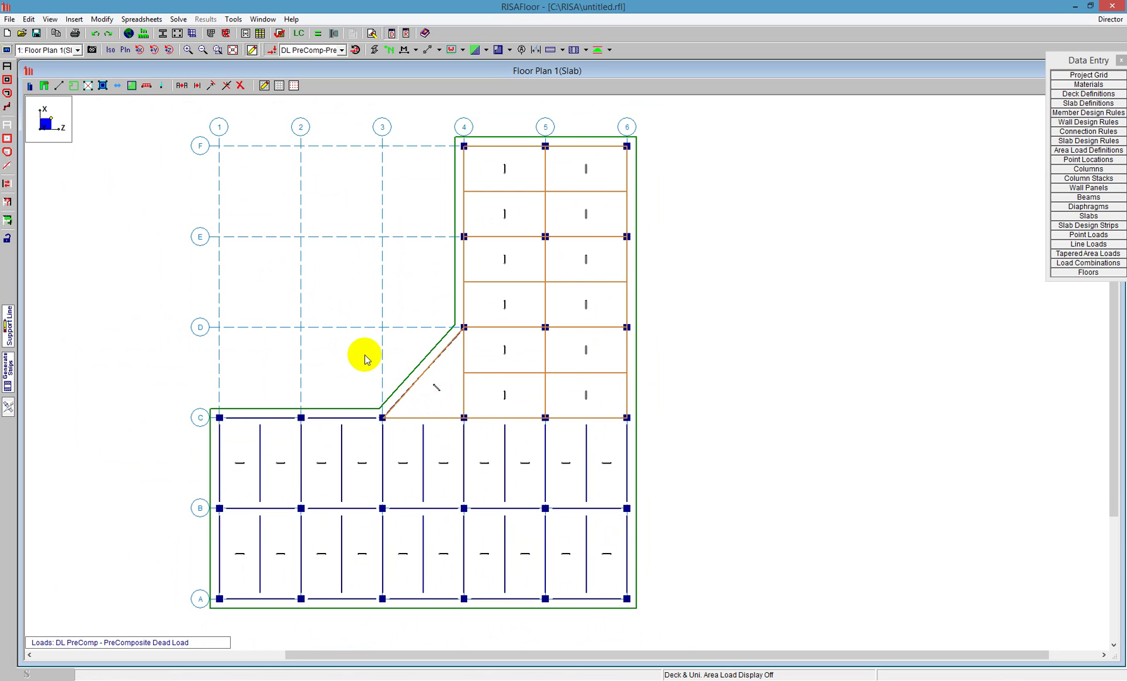
{"action": "scroll", "coordinate": [517, 323], "scroll_direction": "down", "scroll_amount": 1}
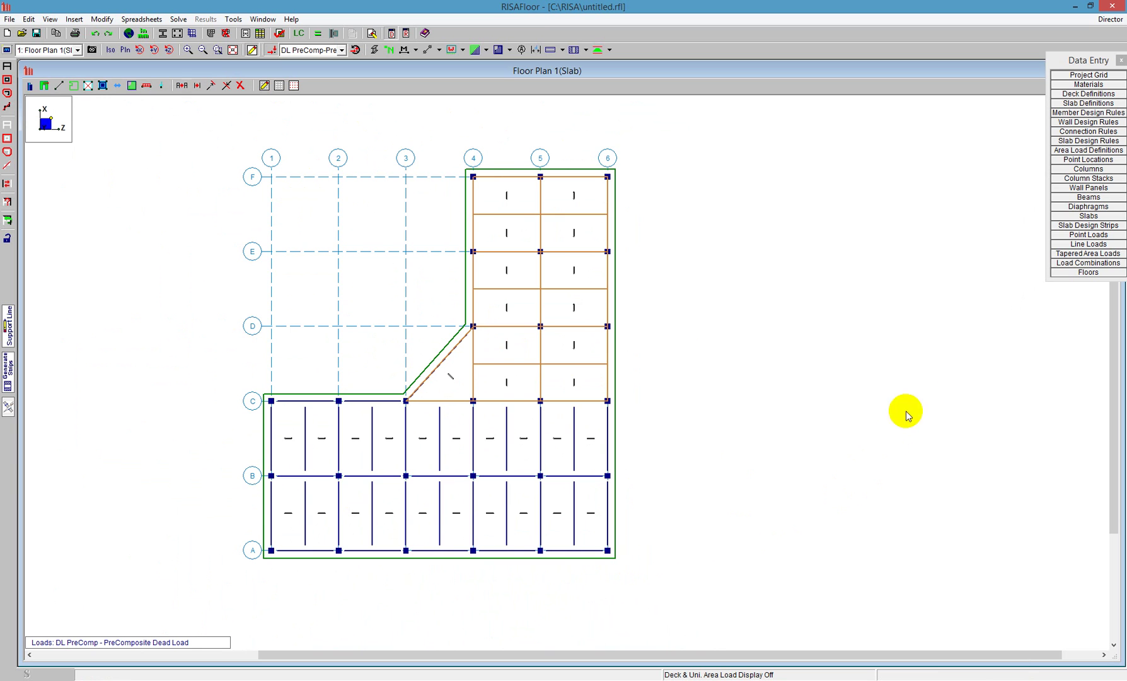
Step: Solve the floor to label beams with CRECT sizes and end reactions in kips
{"action": "left_click", "coordinate": [1069, 263]}
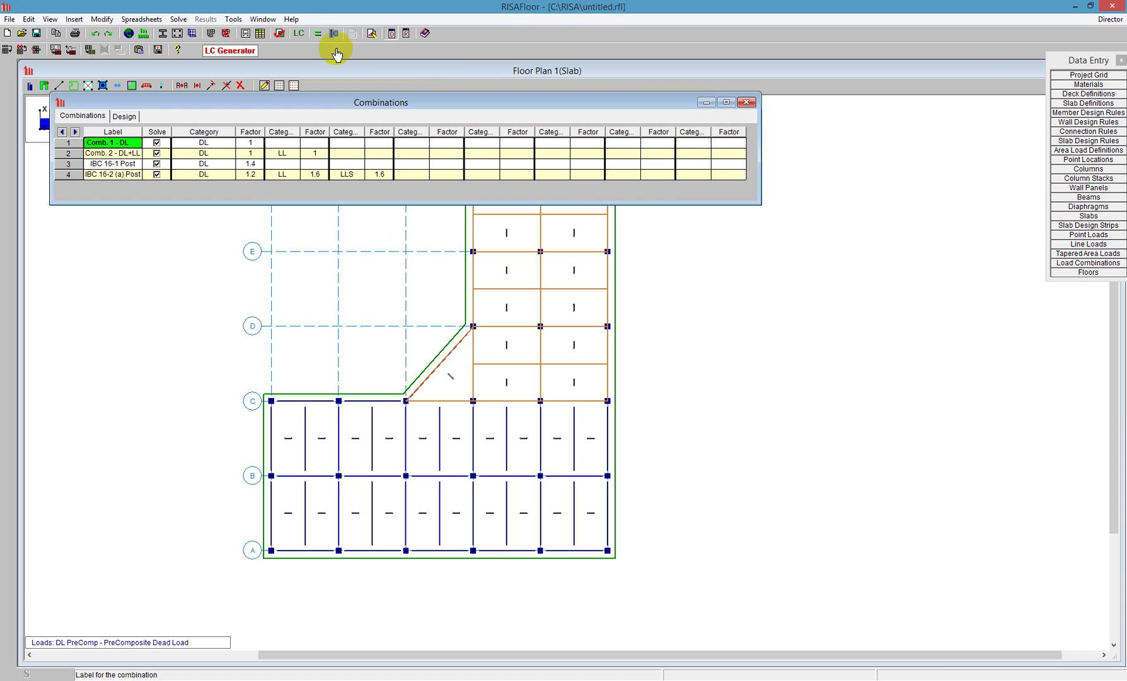
{"action": "left_click", "coordinate": [320, 34]}
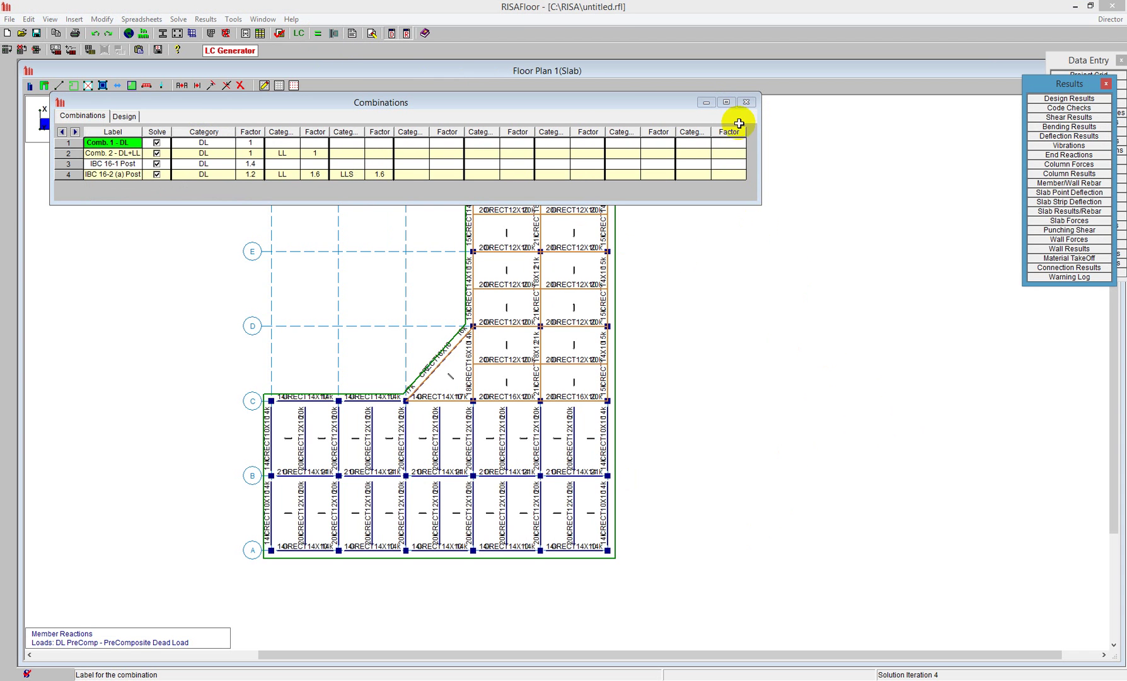
{"action": "left_click", "coordinate": [746, 102]}
{"action": "scroll", "coordinate": [382, 546], "scroll_direction": "up", "scroll_amount": 3}
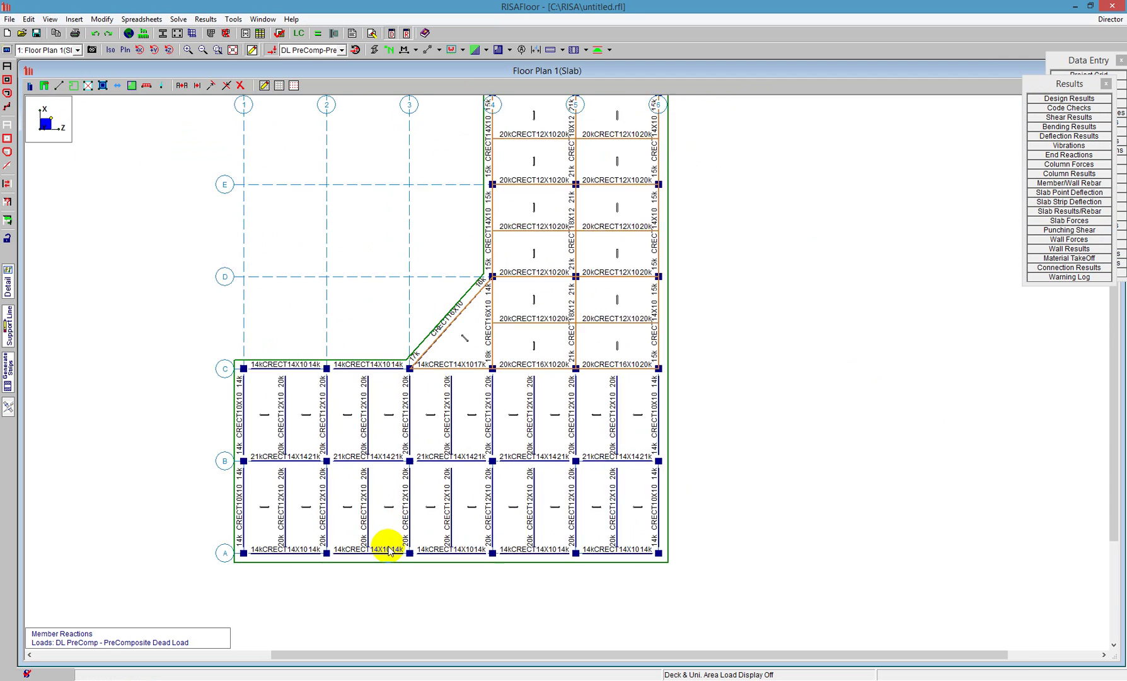
{"action": "scroll", "coordinate": [370, 564], "scroll_direction": "up", "scroll_amount": 2}
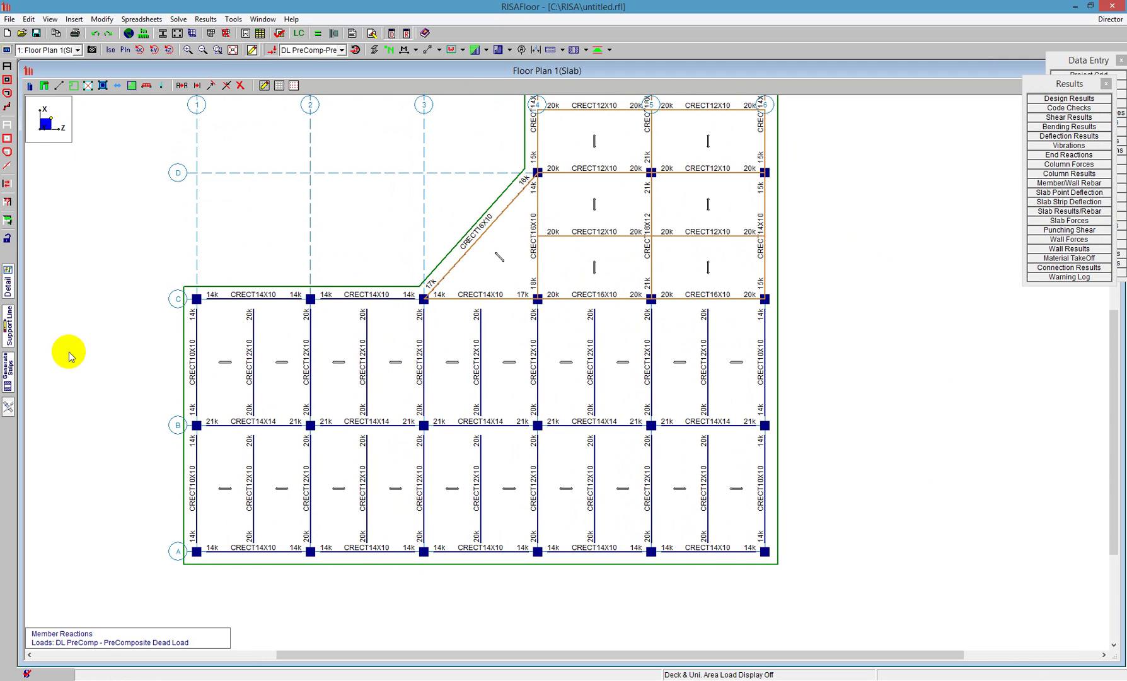
{"action": "scroll", "coordinate": [248, 358], "scroll_direction": "up", "scroll_amount": 1}
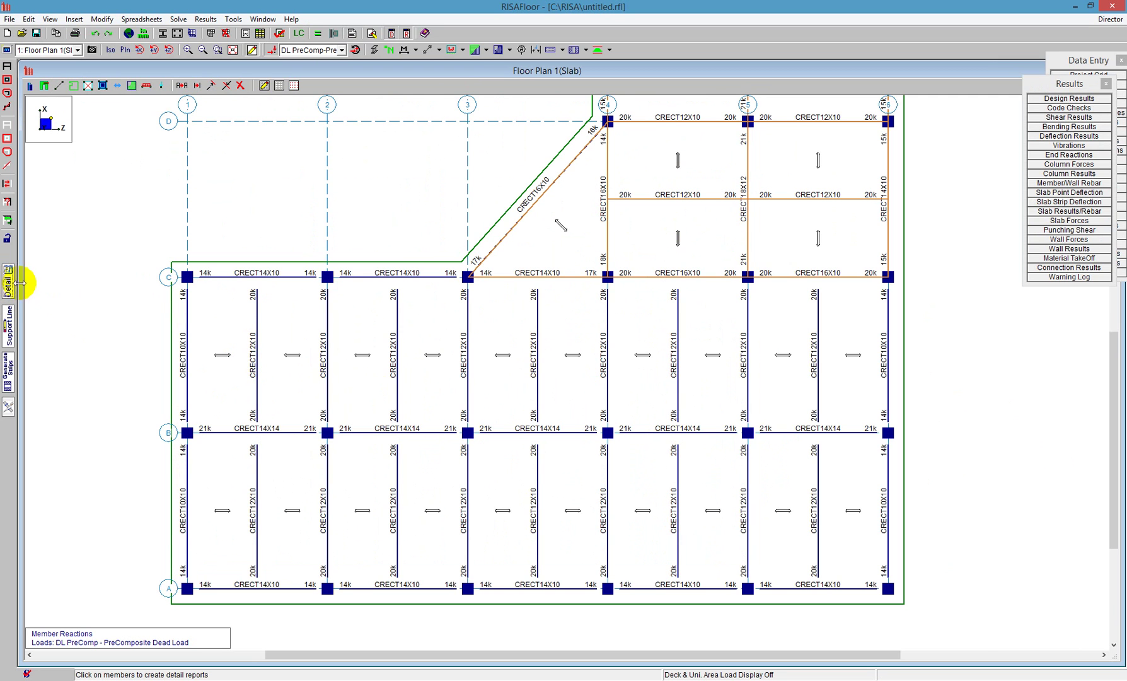
{"action": "left_click", "coordinate": [396, 385]}
{"action": "left_click_drag", "start_coordinate": [334, 367], "coordinate": [321, 595]}
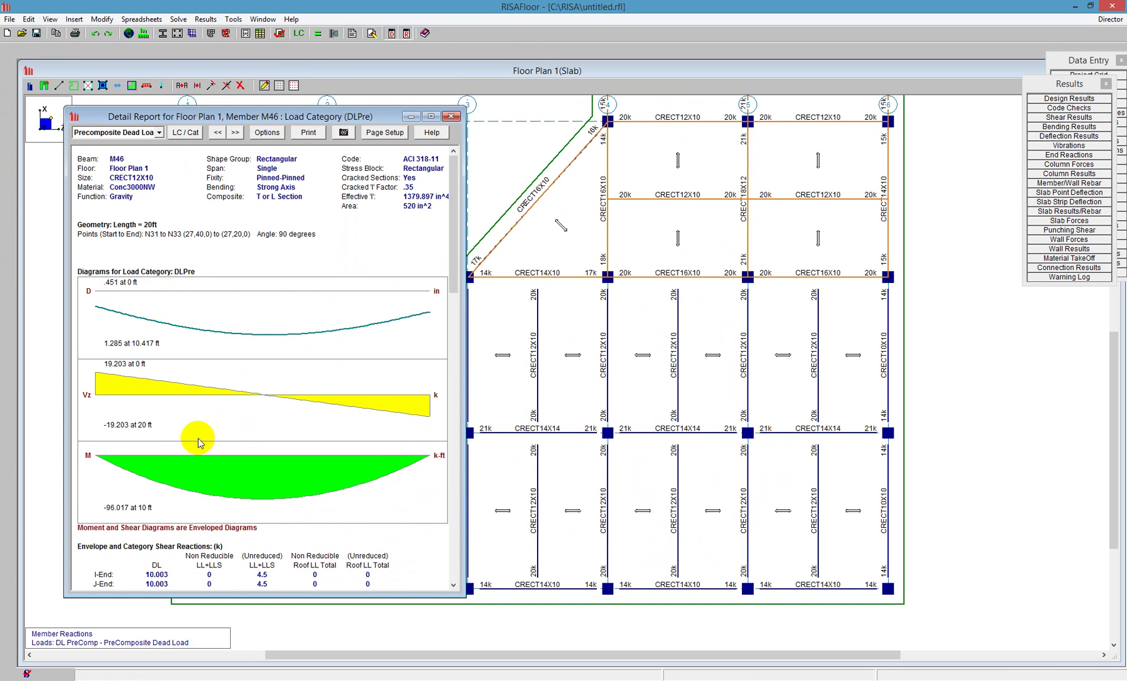
{"action": "left_click_drag", "start_coordinate": [451, 266], "coordinate": [459, 353]}
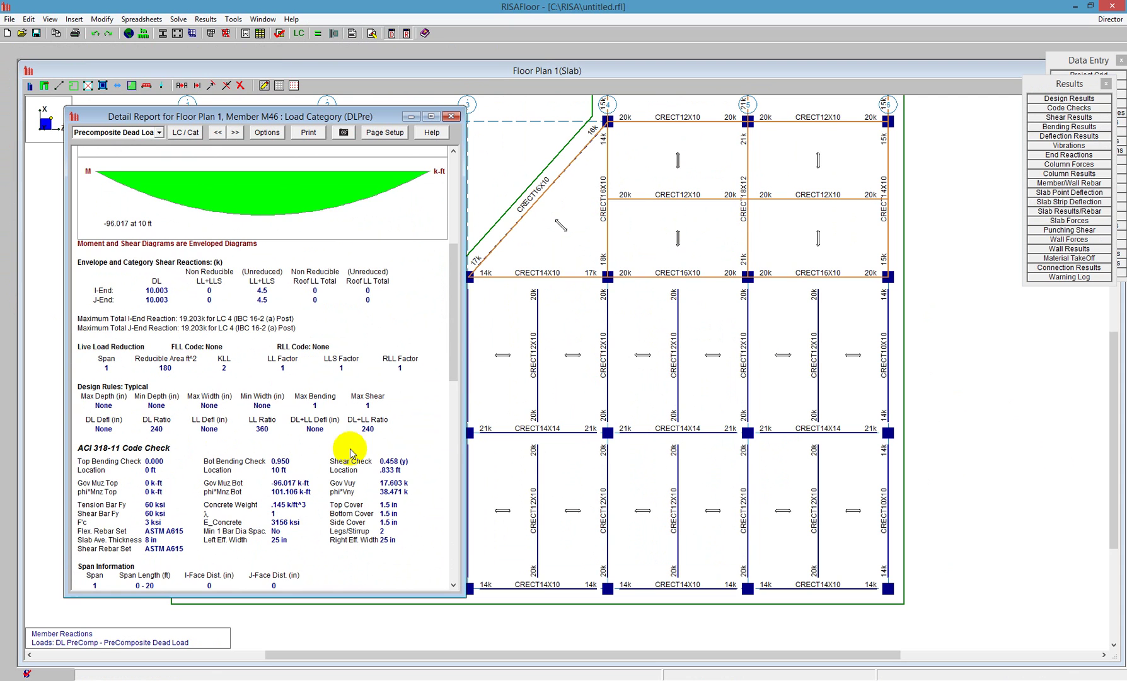
{"action": "left_click_drag", "start_coordinate": [457, 329], "coordinate": [452, 420]}
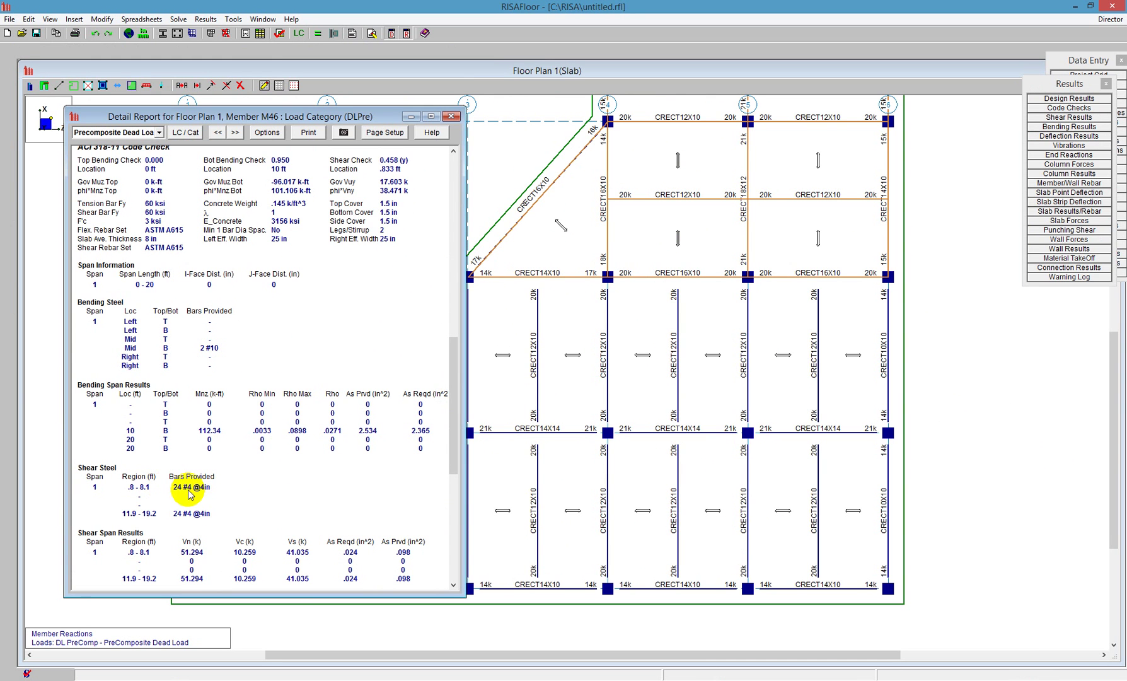
{"action": "left_click_drag", "start_coordinate": [449, 429], "coordinate": [460, 507]}
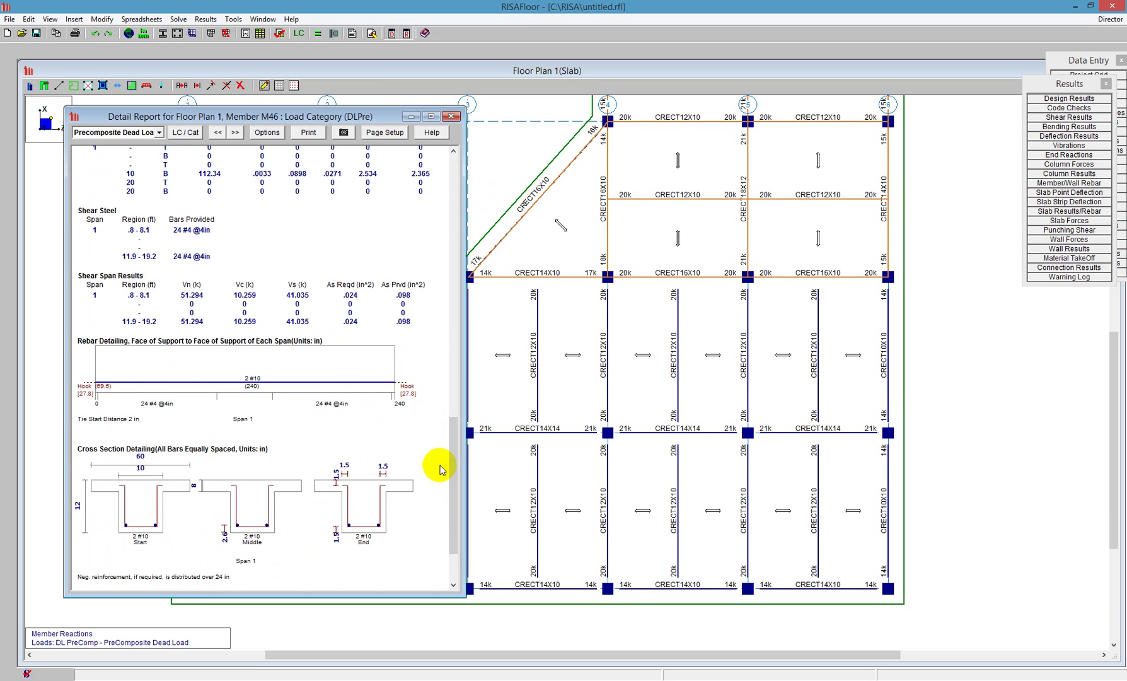
{"action": "left_click_drag", "start_coordinate": [452, 465], "coordinate": [460, 503]}
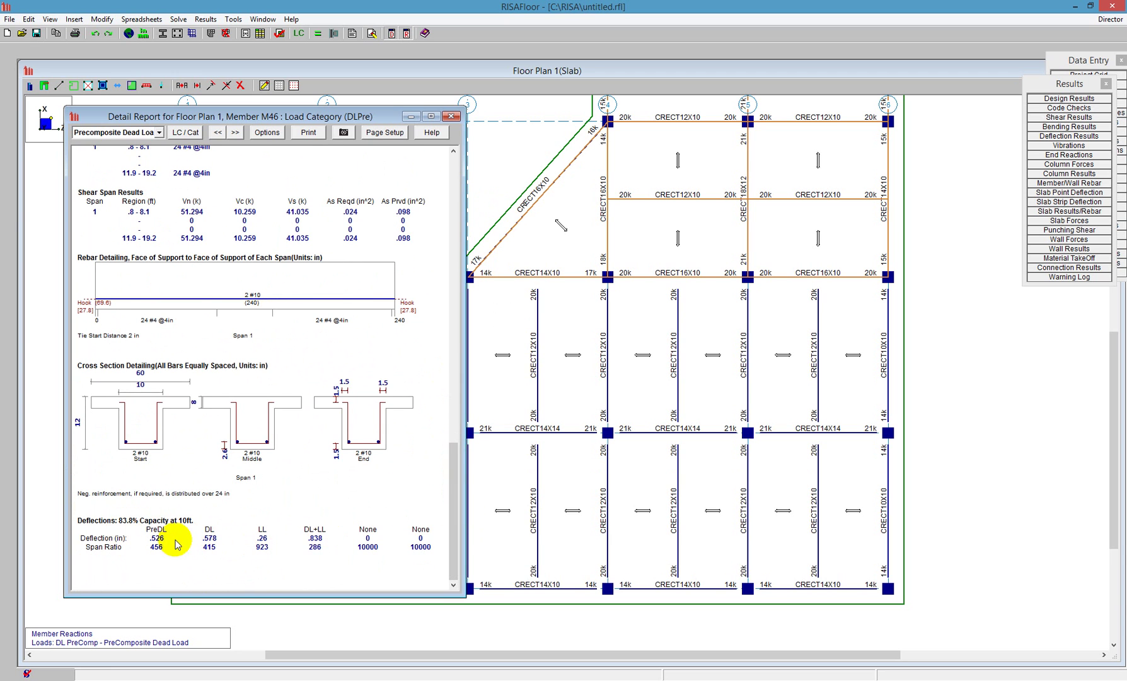
{"action": "left_click", "coordinate": [455, 117]}
{"action": "left_click", "coordinate": [223, 277]}
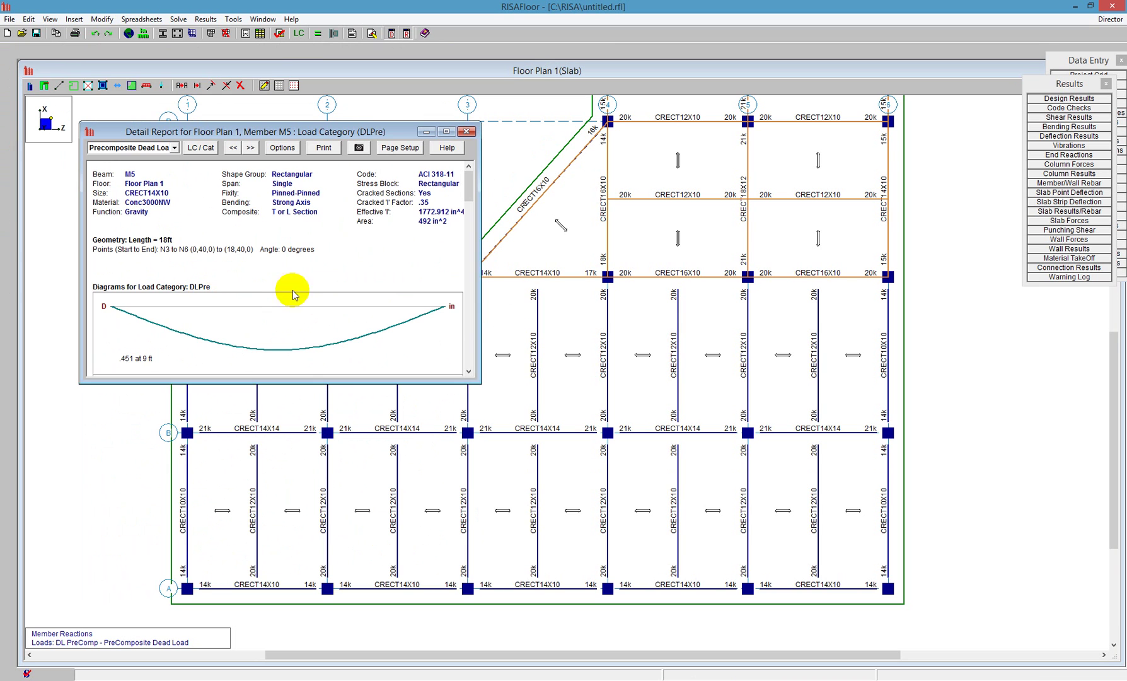
{"action": "left_click_drag", "start_coordinate": [340, 382], "coordinate": [353, 572]}
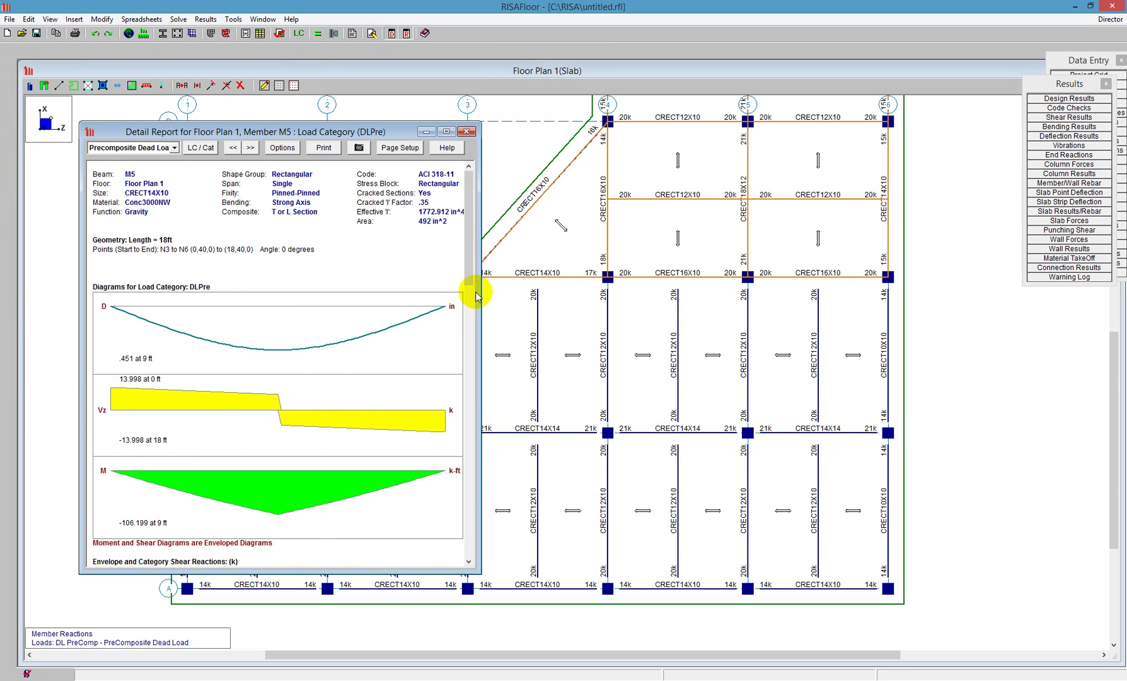
{"action": "left_click_drag", "start_coordinate": [473, 239], "coordinate": [473, 518]}
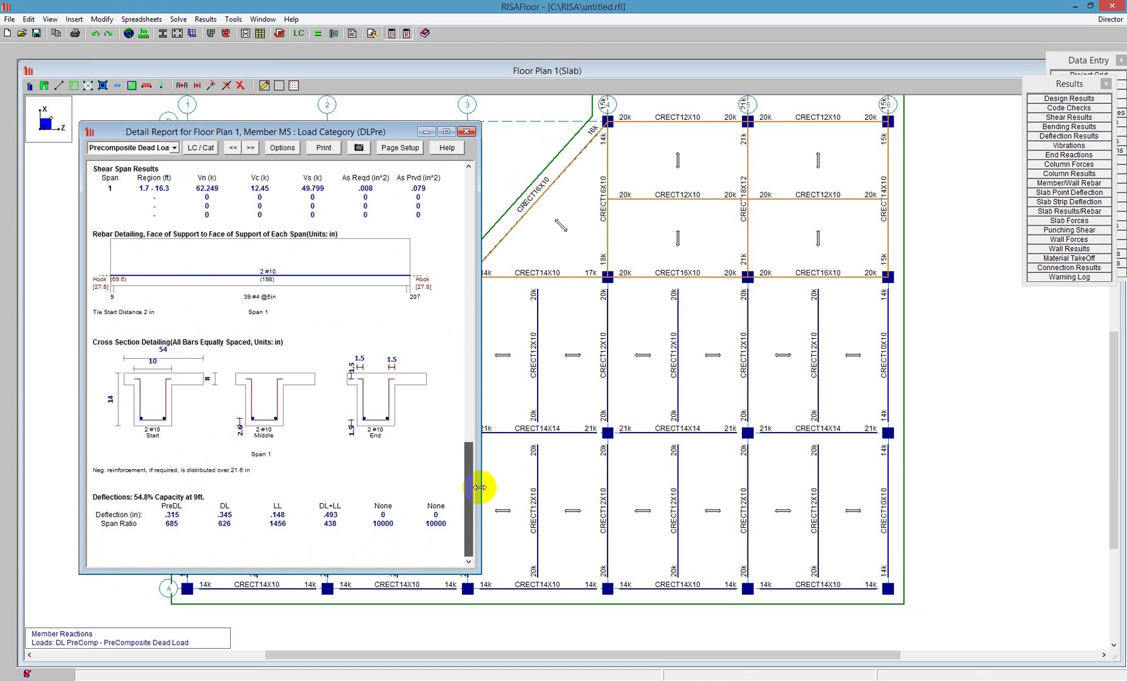
{"action": "left_click", "coordinate": [466, 132]}
{"action": "scroll", "coordinate": [414, 196], "scroll_direction": "down", "scroll_amount": 4}
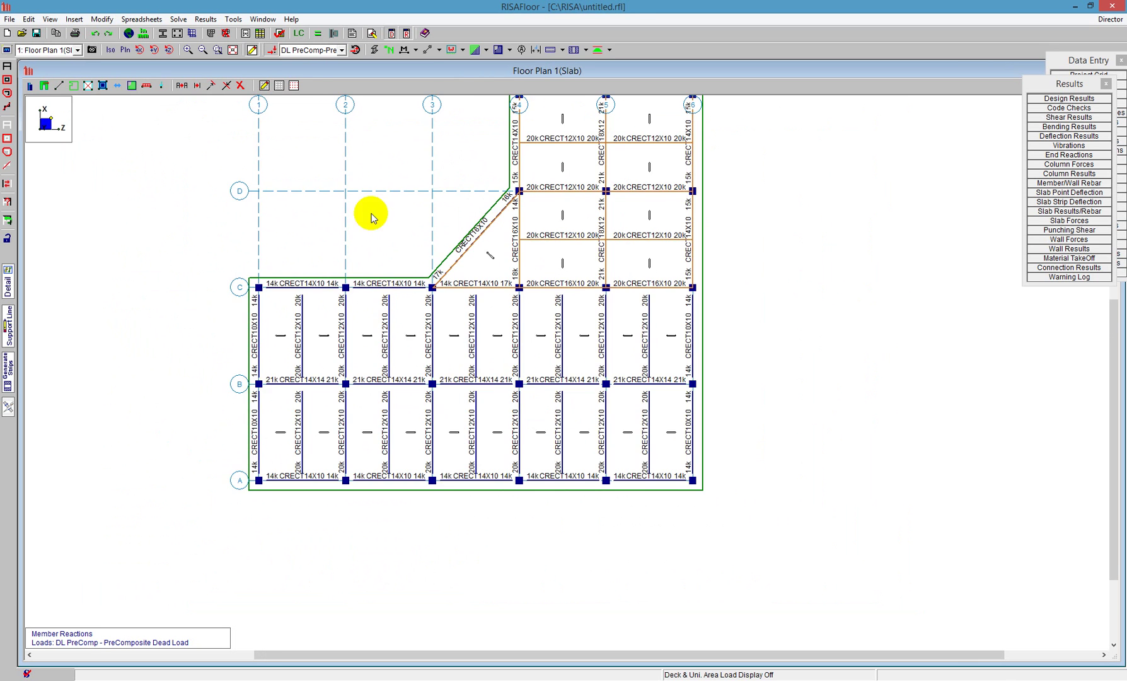
{"action": "scroll", "coordinate": [330, 149], "scroll_direction": "up", "scroll_amount": 2}
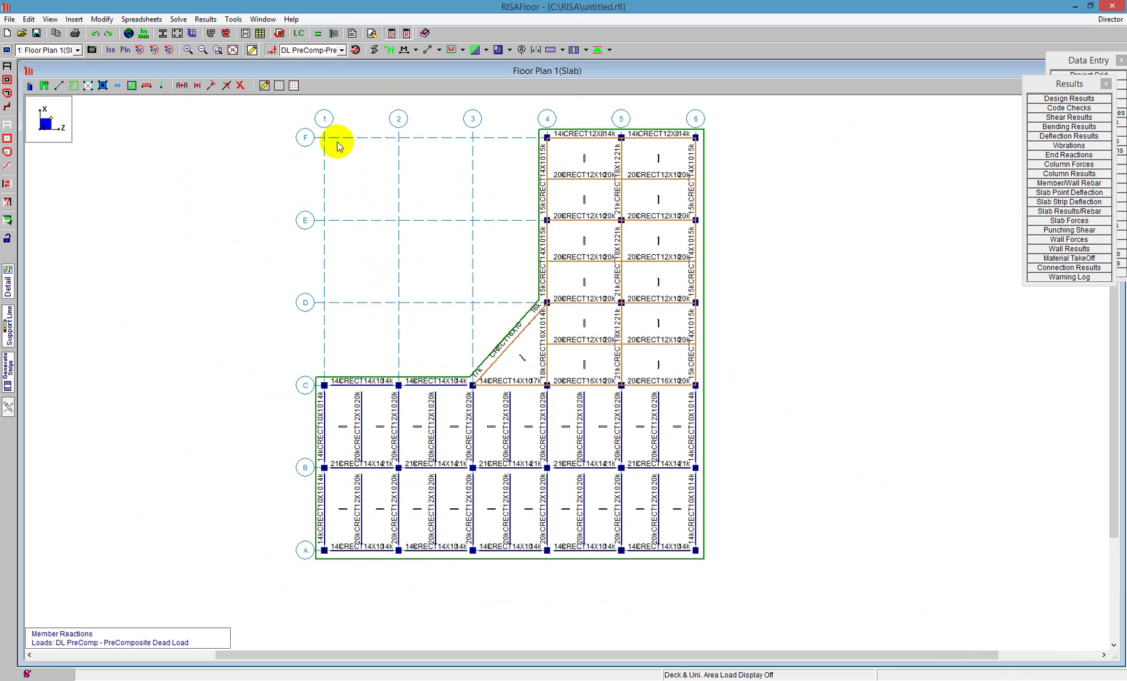